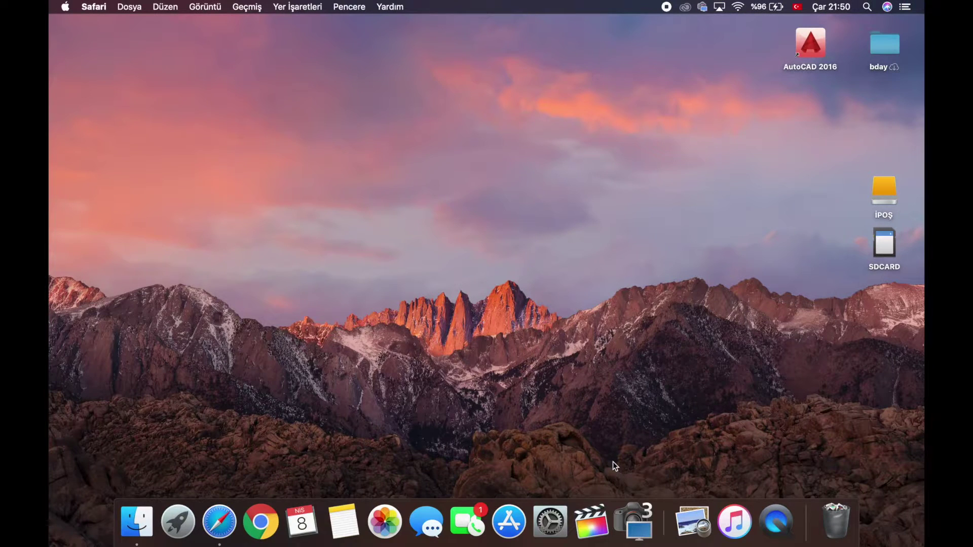
Open Final Cut Pro and collapse all four existing libraries in the library list.
click(585, 529)
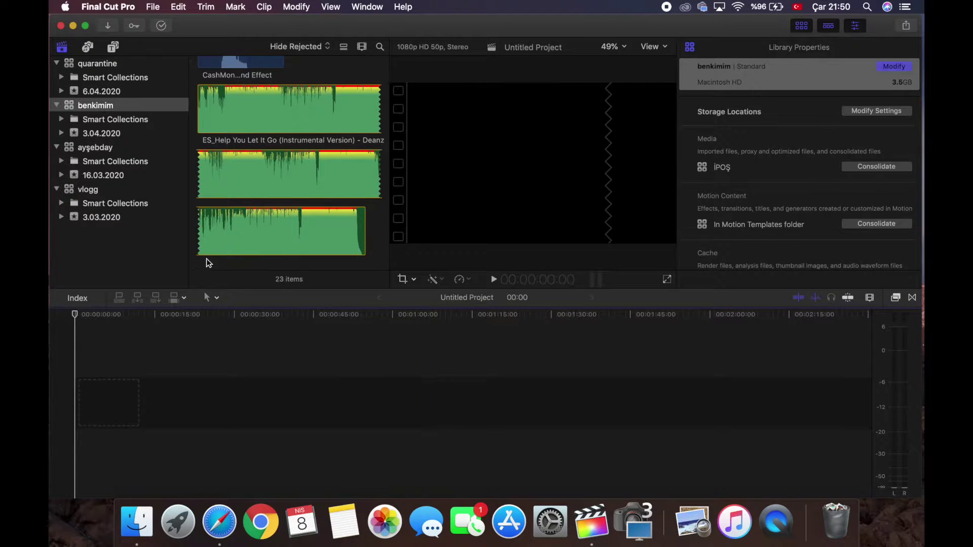
click(56, 189)
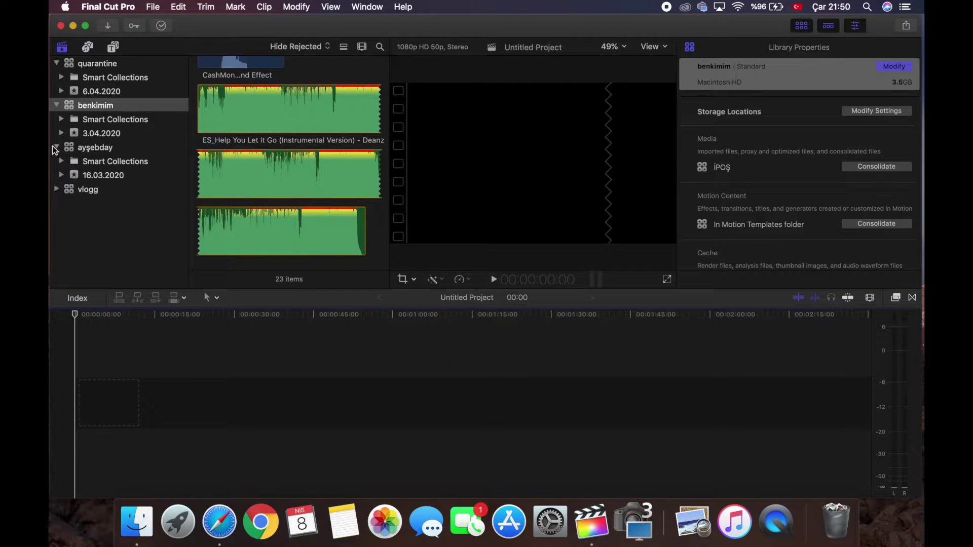
click(57, 147)
click(56, 105)
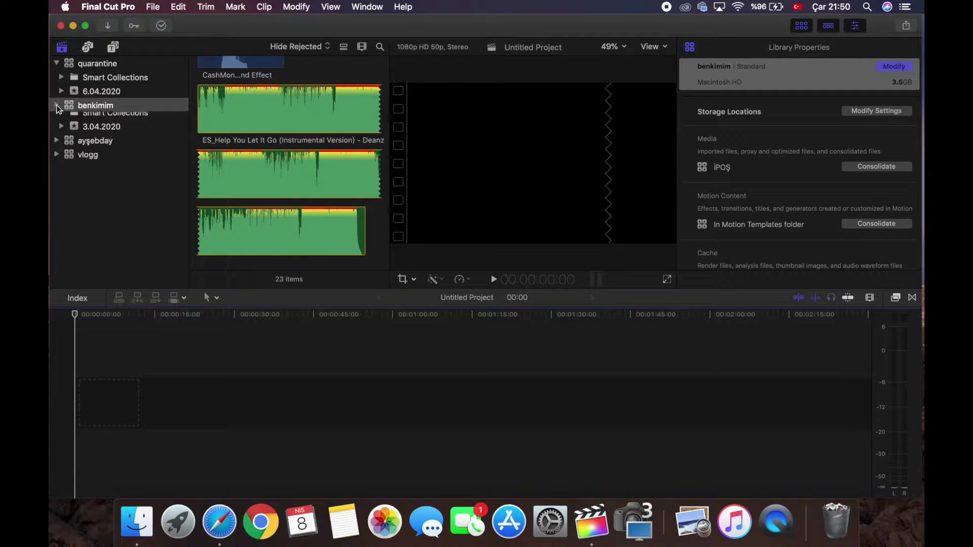
click(56, 62)
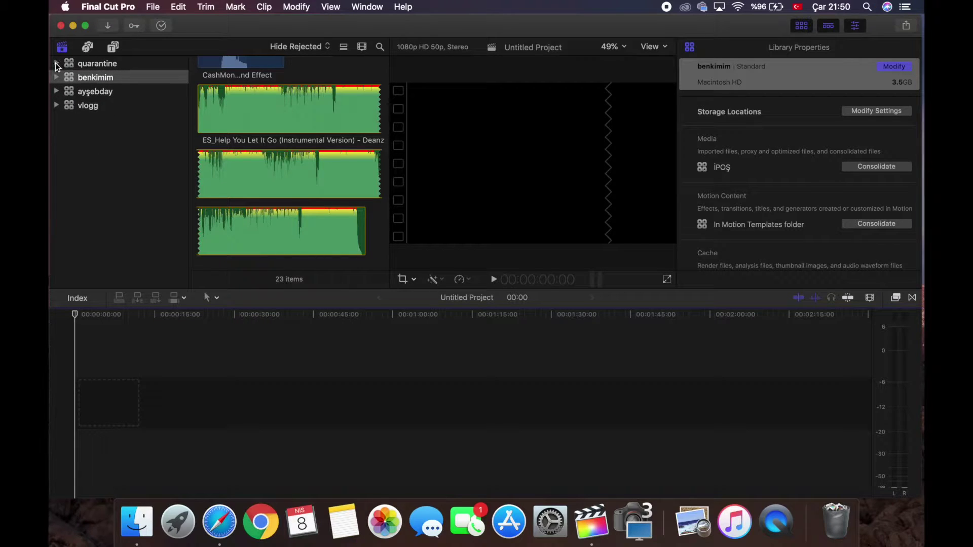
Create a new library named "saç videom" in the Movies folder.
click(153, 7)
mouse_move(232, 24)
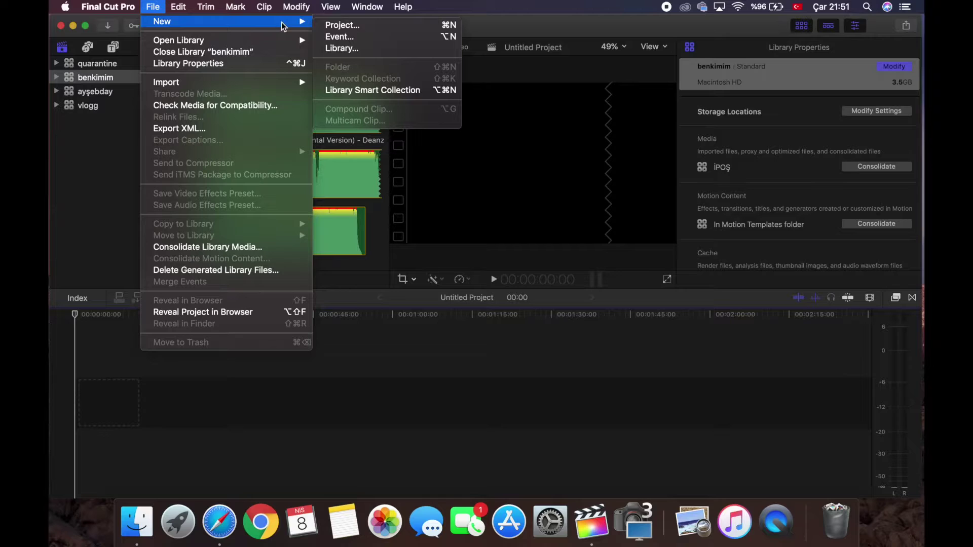
click(342, 54)
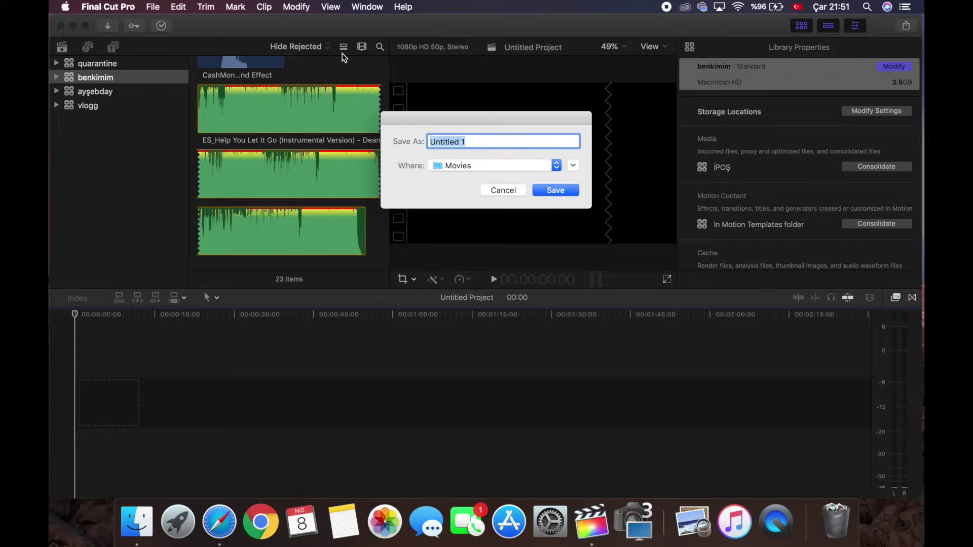
text(saç videom)
click(541, 188)
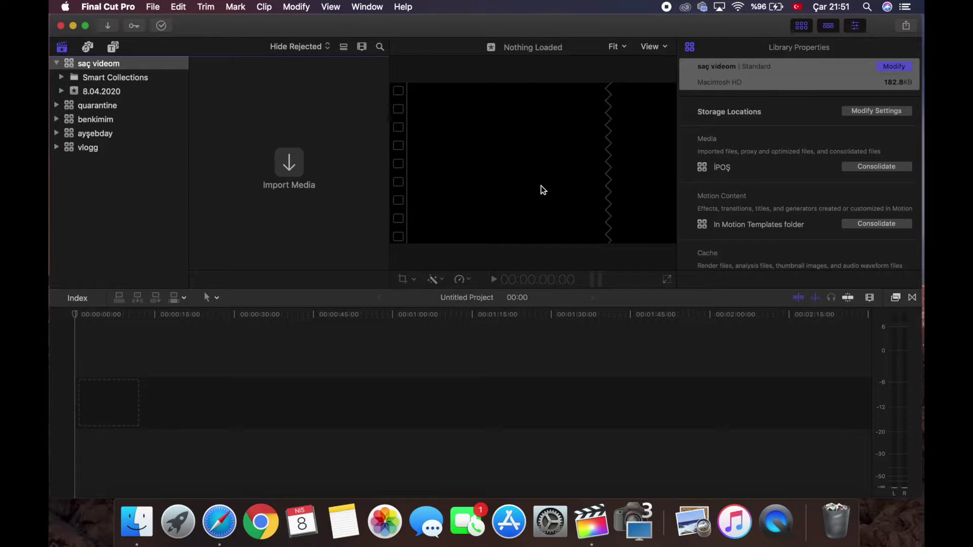
Create a project named "Saç Videom" in event 8.04.2020, keeping 1080p HD, 1920x1080 and 50p.
click(153, 9)
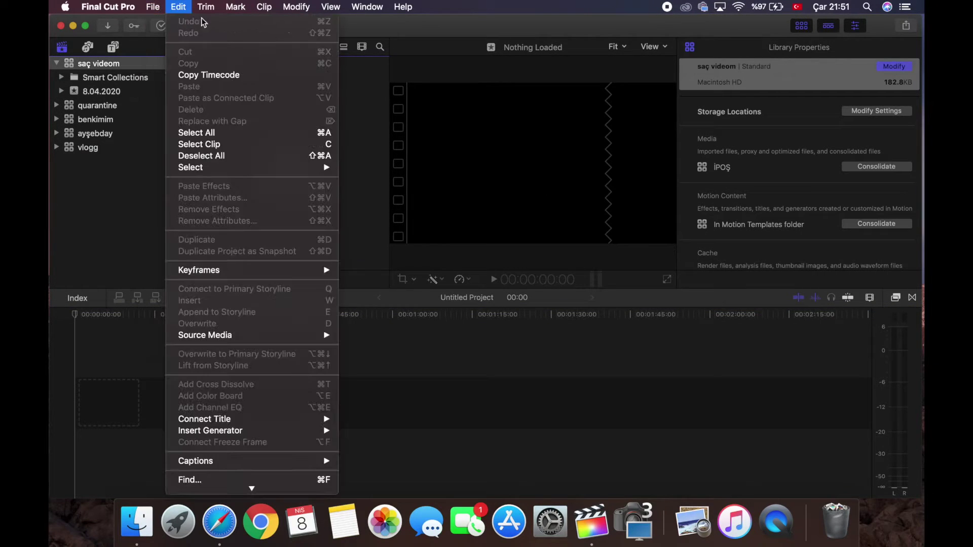
mouse_move(163, 21)
click(332, 25)
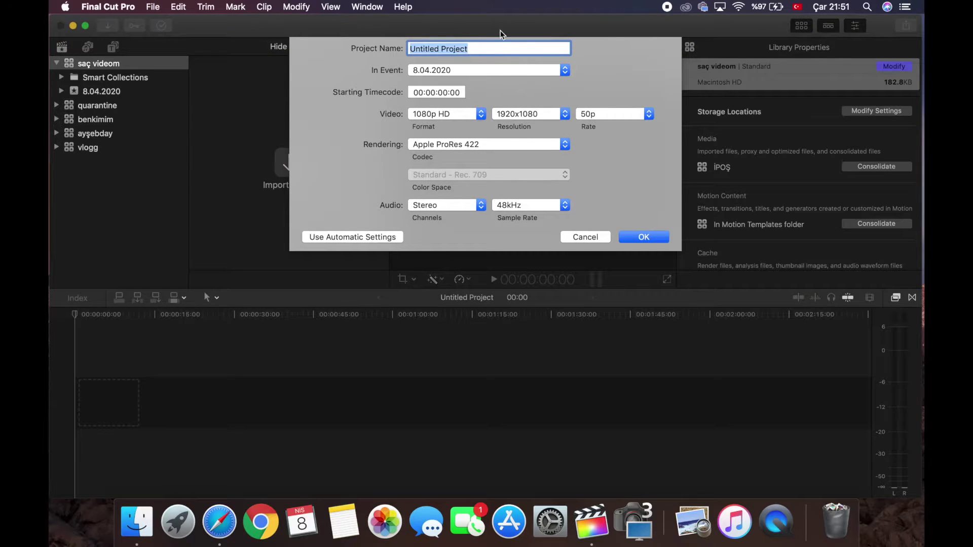
text(Saç Videom)
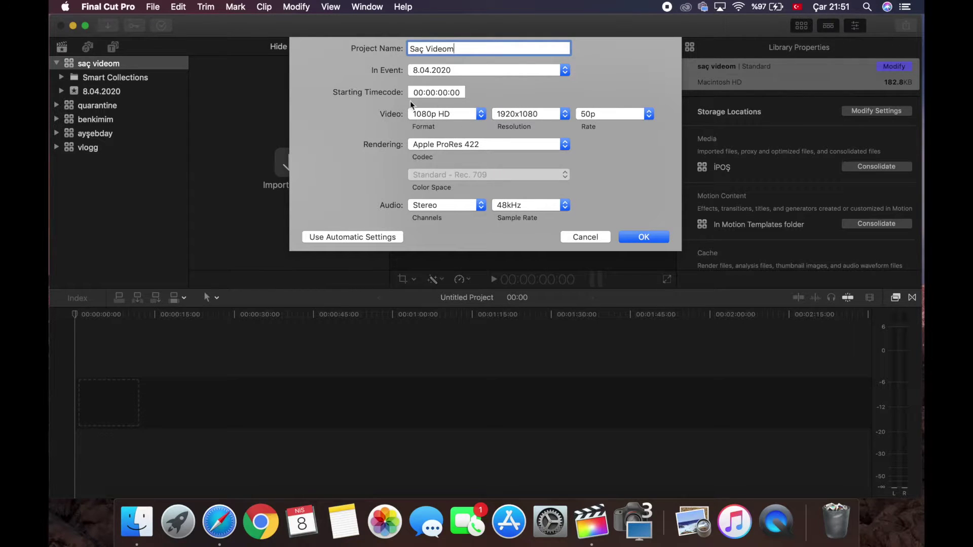
click(642, 239)
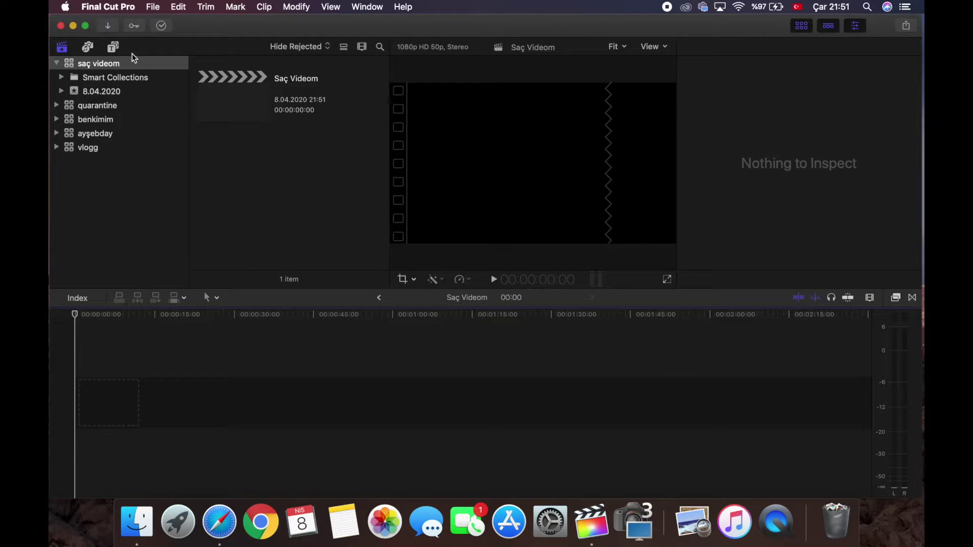
Import clips MVI_9784, MVI_9785 and MVI_9786 from SDCARD into the existing event 8.04.2020.
click(107, 27)
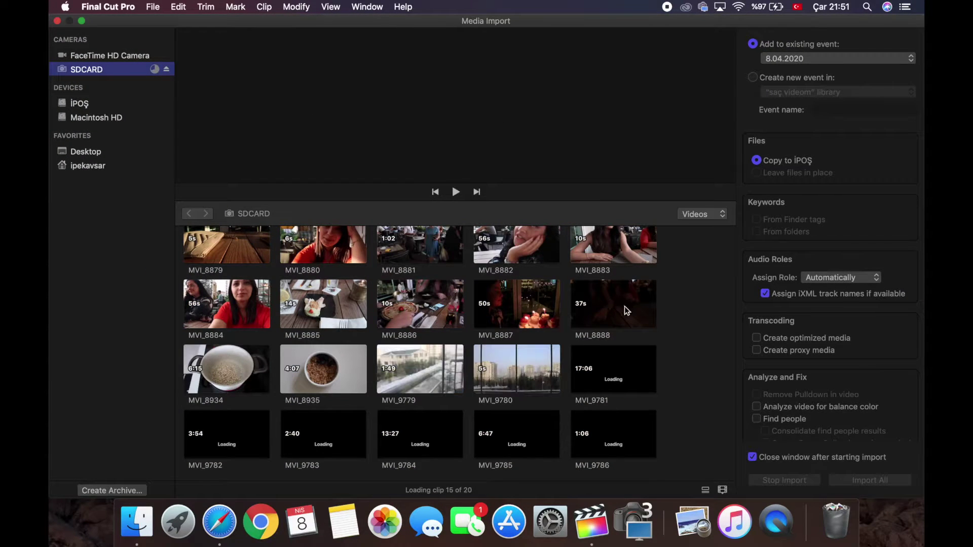
scroll(677, 357, down, 1)
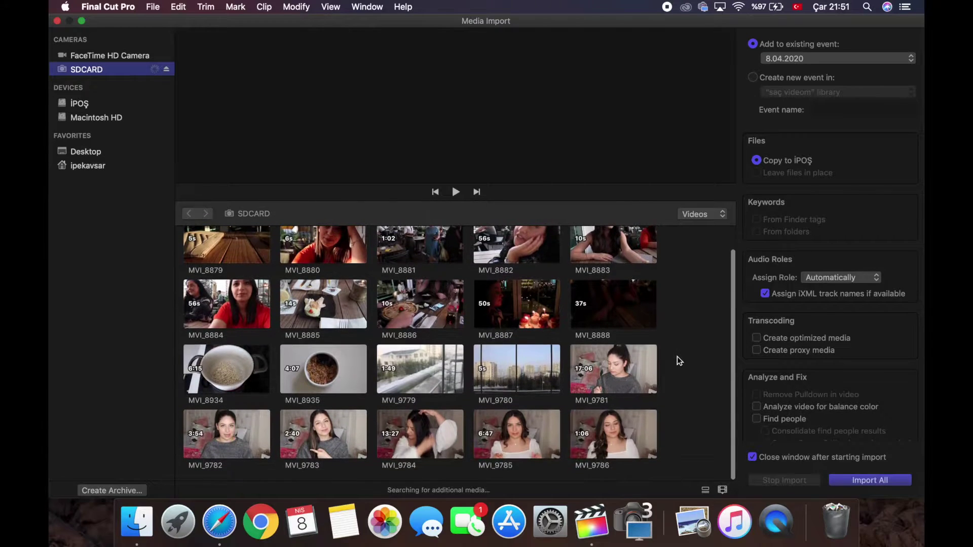
click(622, 433)
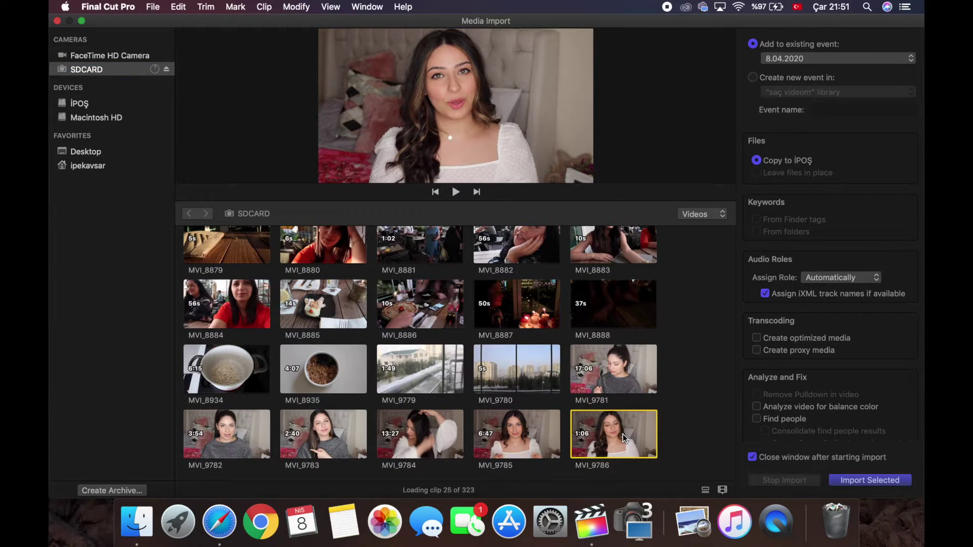
shift+click(520, 431)
shift+click(430, 425)
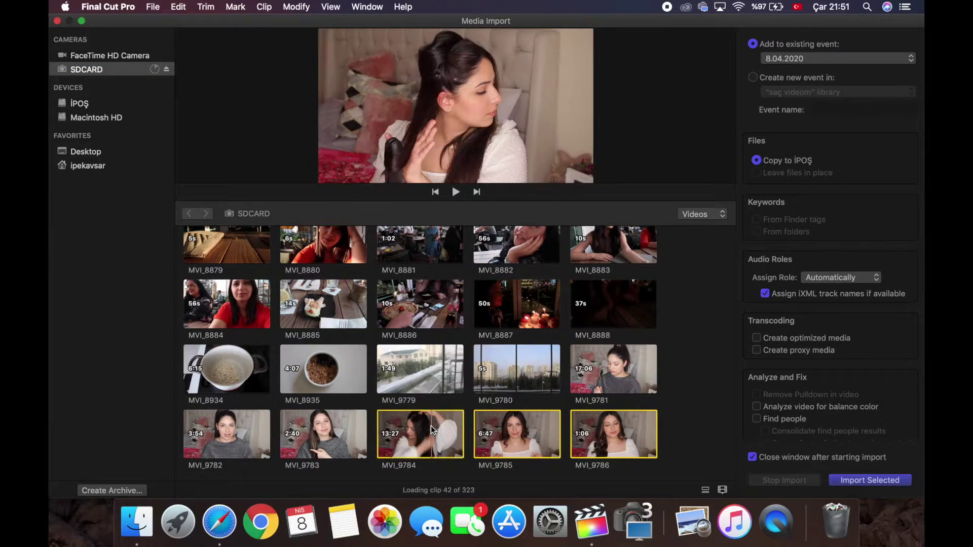
click(860, 480)
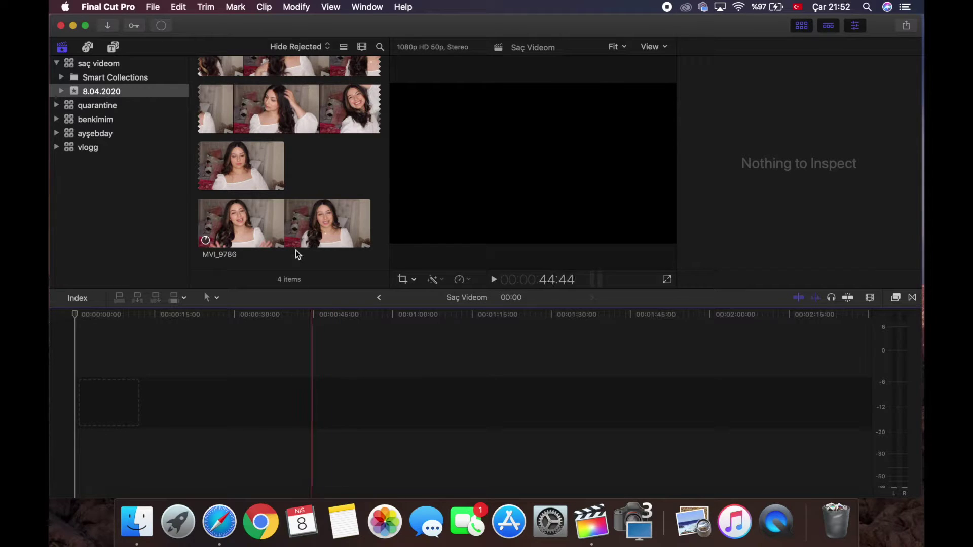
Look through the imported clips, check the background tasks, and eject SDCARD once the import is complete.
scroll(323, 148, up, 2)
scroll(323, 148, up, 5)
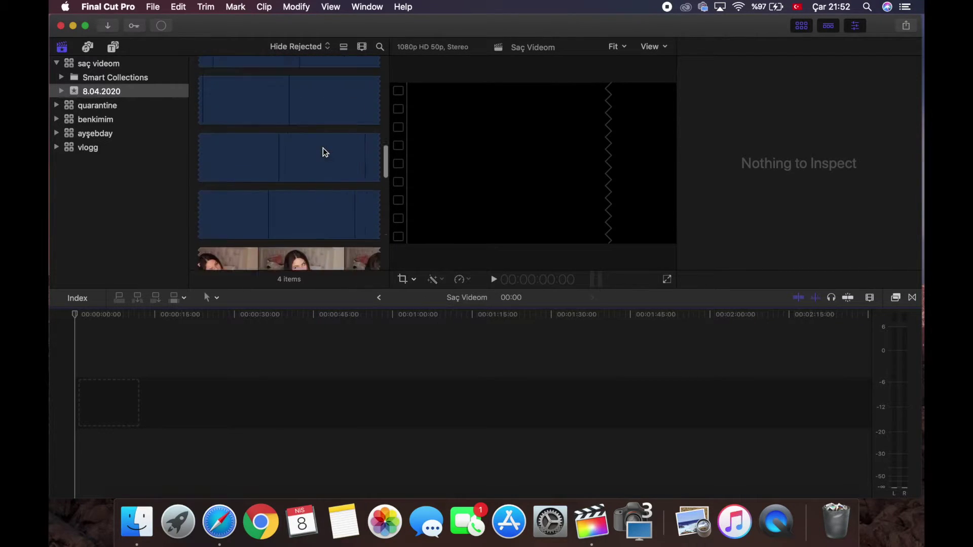
scroll(323, 148, up, 3)
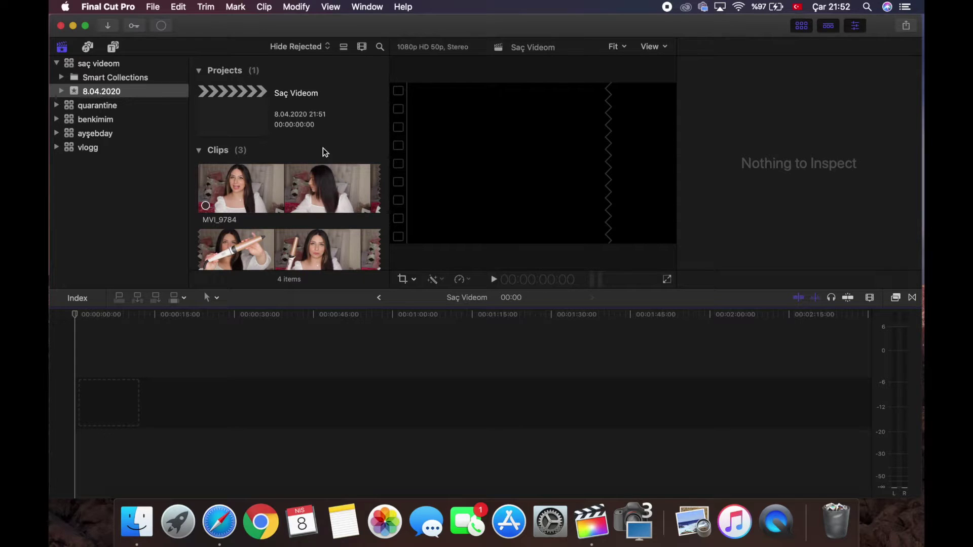
click(161, 26)
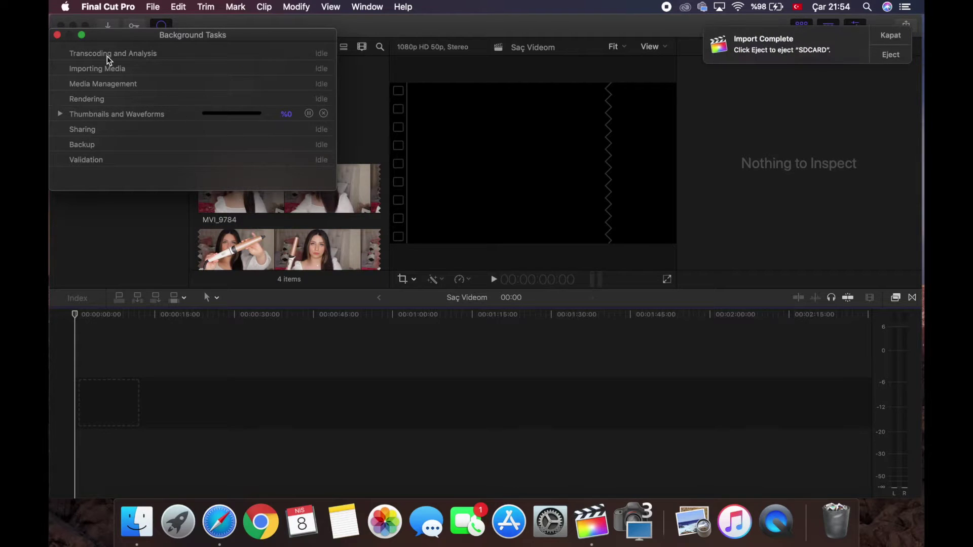
click(57, 35)
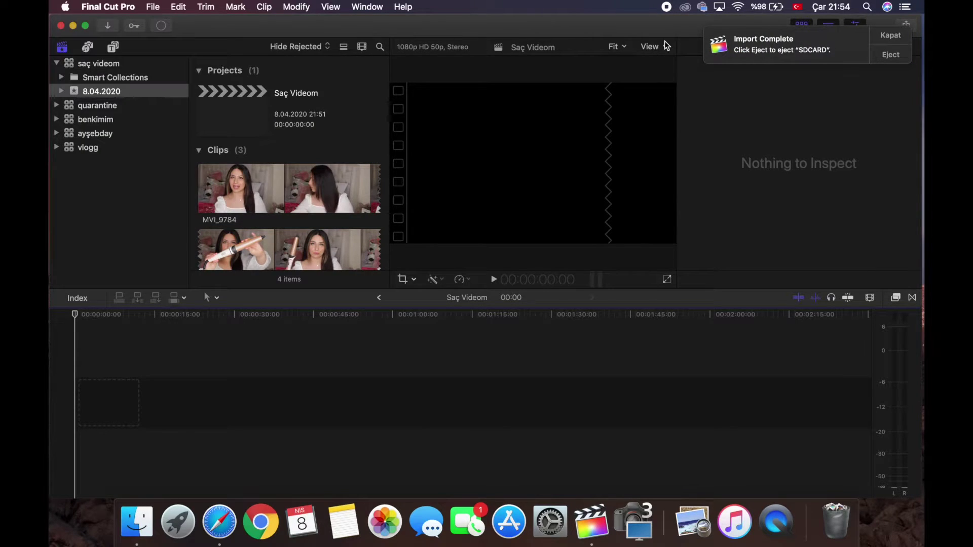
click(892, 55)
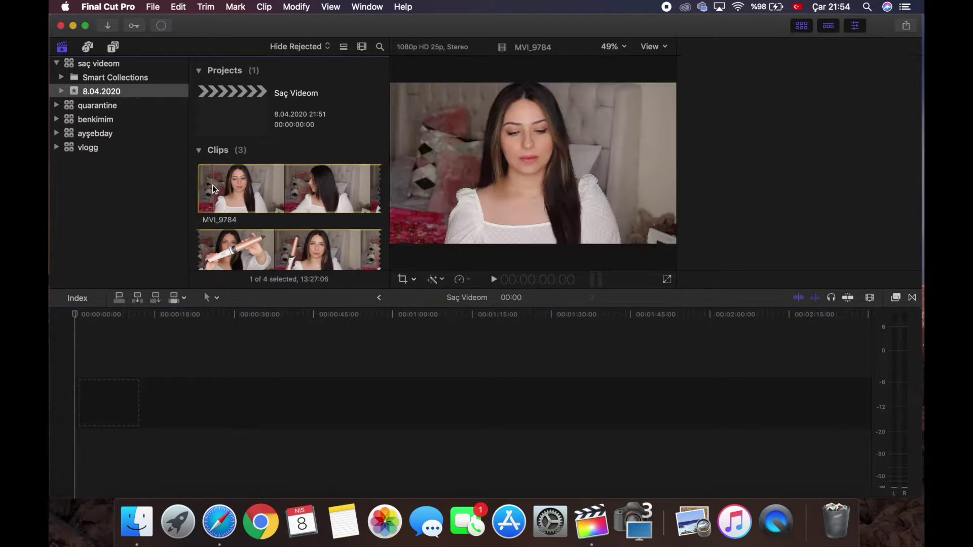
Place clip MVI_9784 at the start of the Saç Videom timeline and play it back.
drag(212, 184, 79, 404)
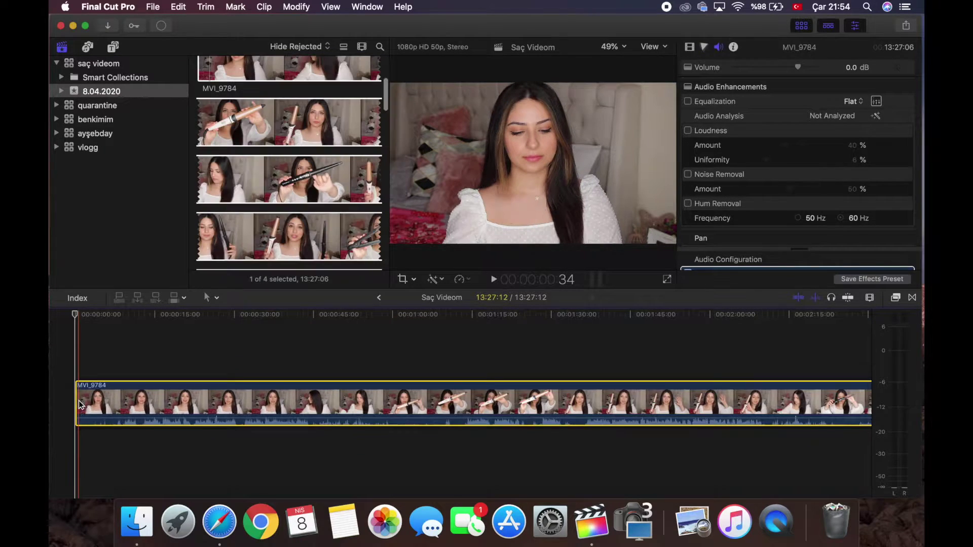
key(space)
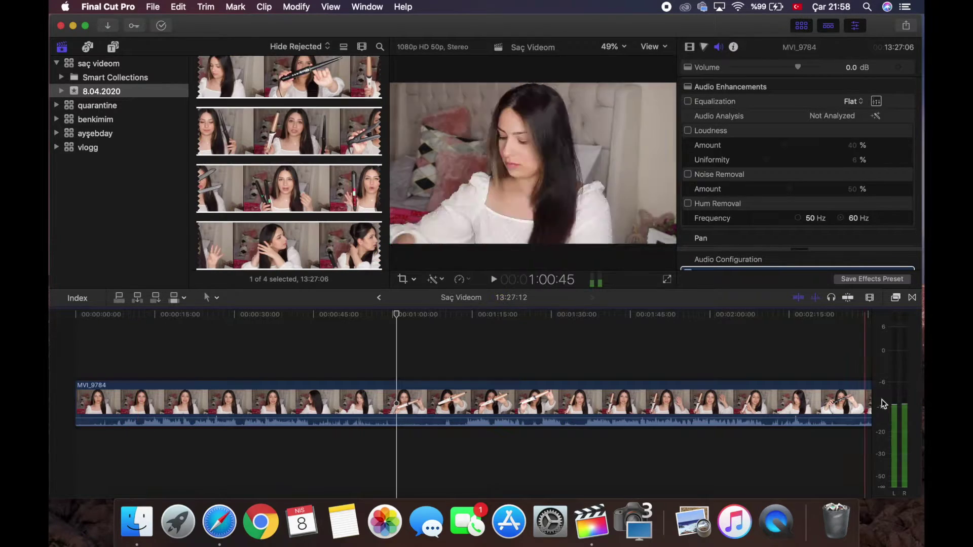
Apply the Limiter audio effect to MVI_9784 in the timeline and place the playhead at about one minute.
click(896, 298)
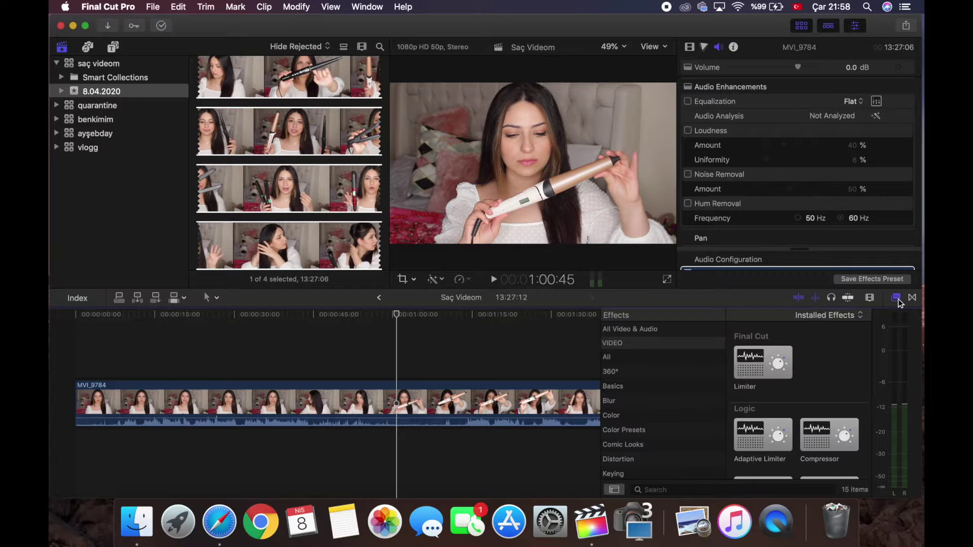
drag(767, 366, 544, 408)
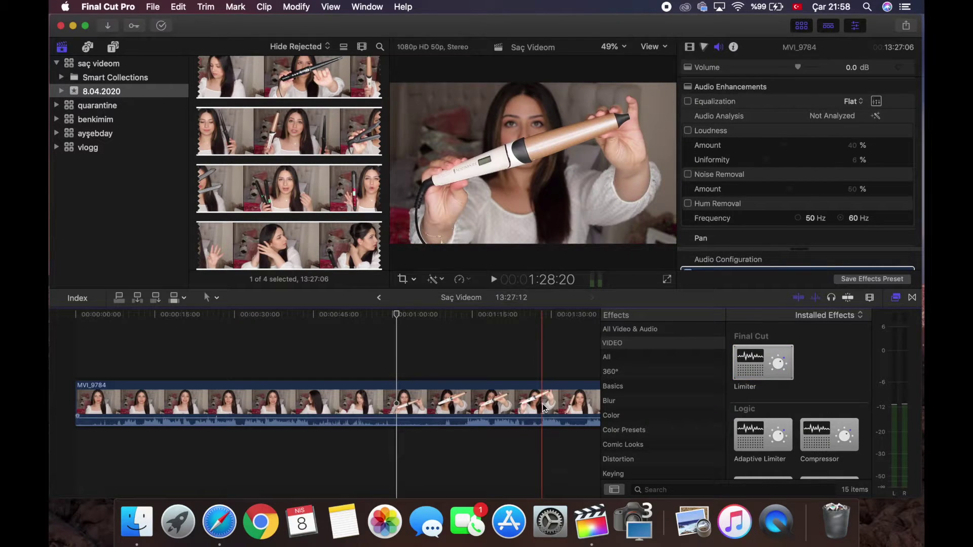
click(401, 375)
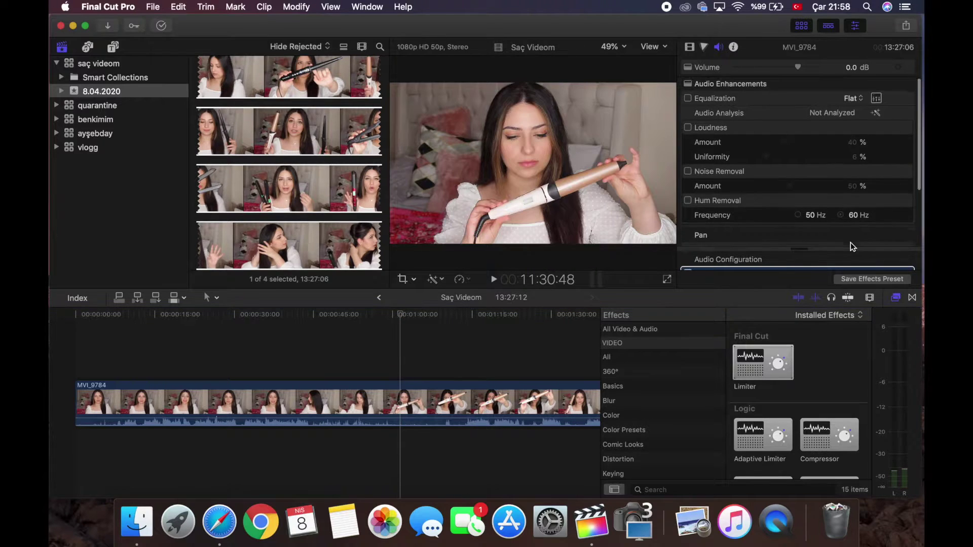
Set the Limiter gain on MVI_9784 to -20.0 dB while playing the clip, and close its settings.
scroll(850, 242, down, 5)
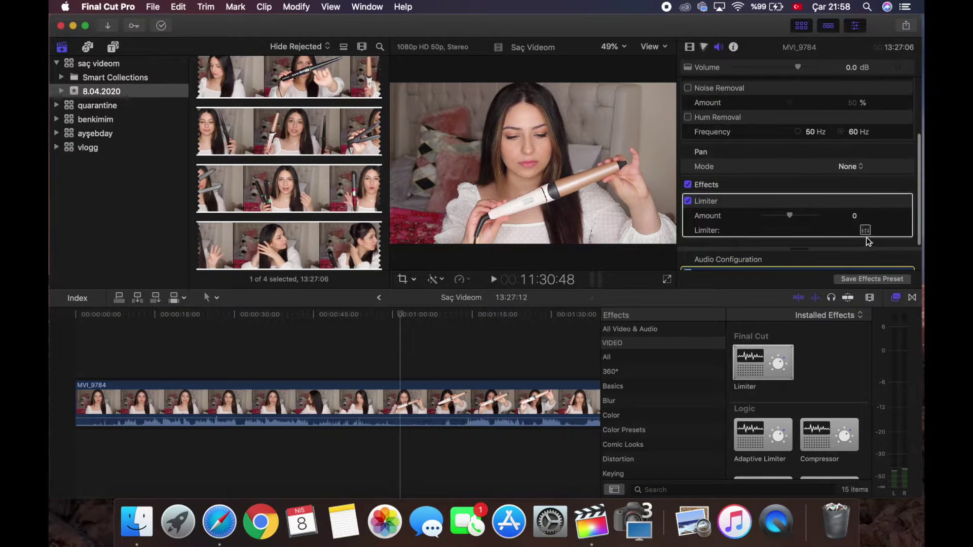
click(865, 230)
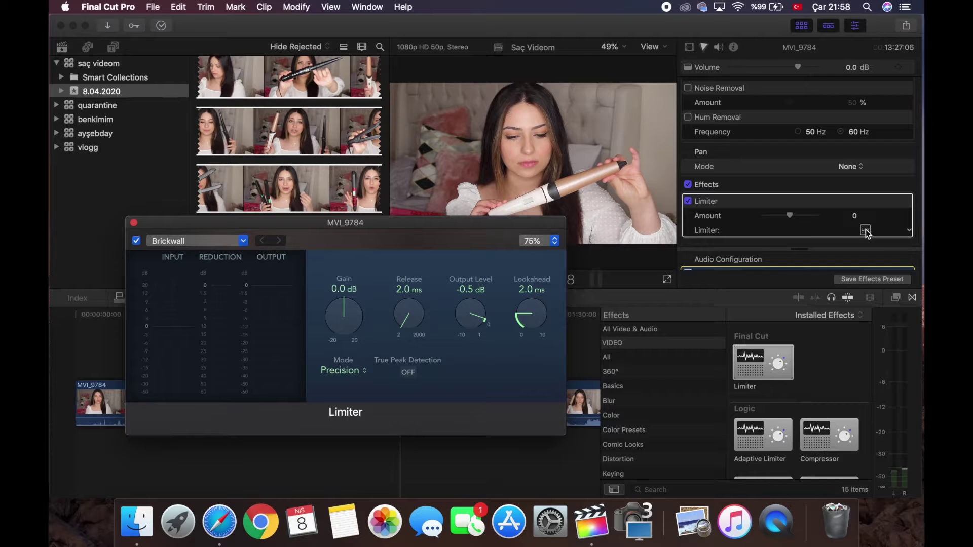
key(space)
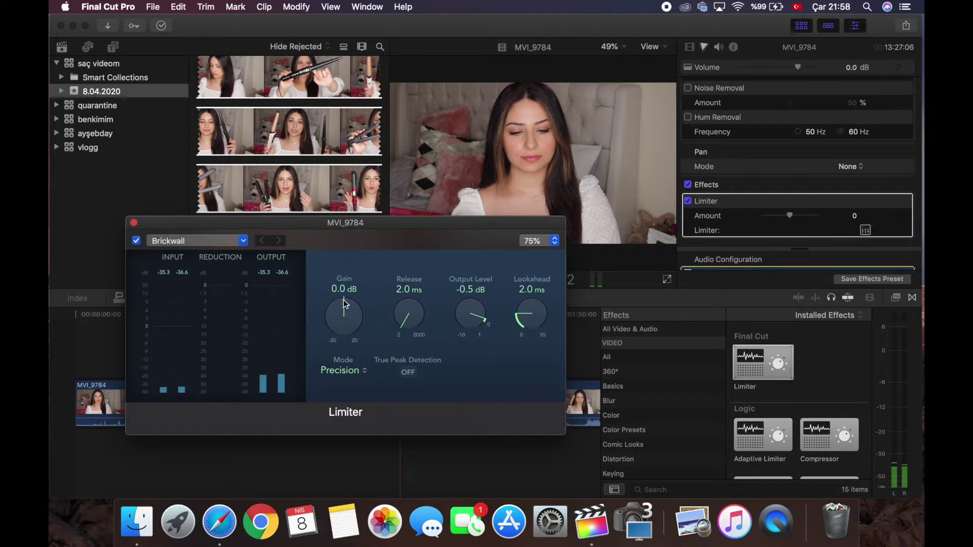
drag(343, 300, 390, 393)
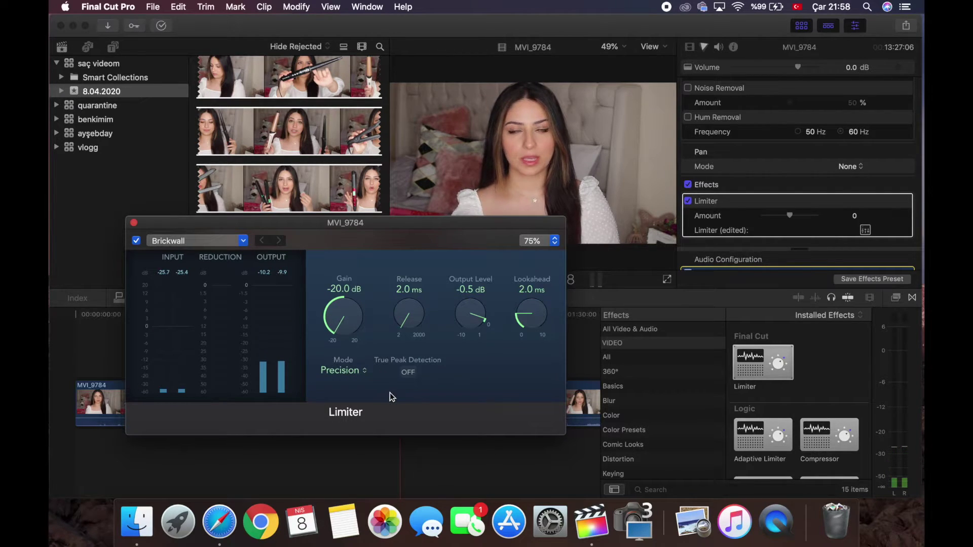
click(723, 152)
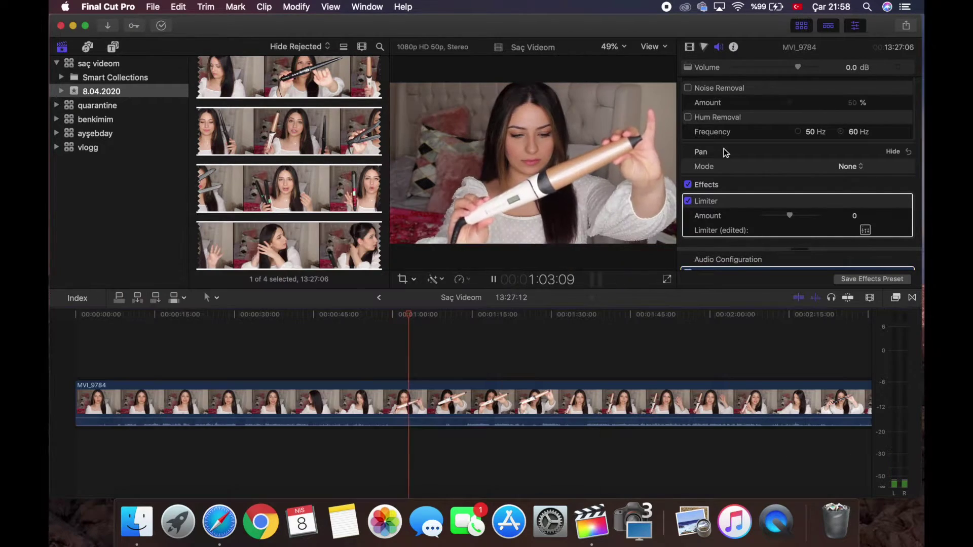
Enable Loudness for MVI_9784 with an amount of 2%, and play the clip to listen to the sound.
scroll(723, 150, up, 5)
click(688, 126)
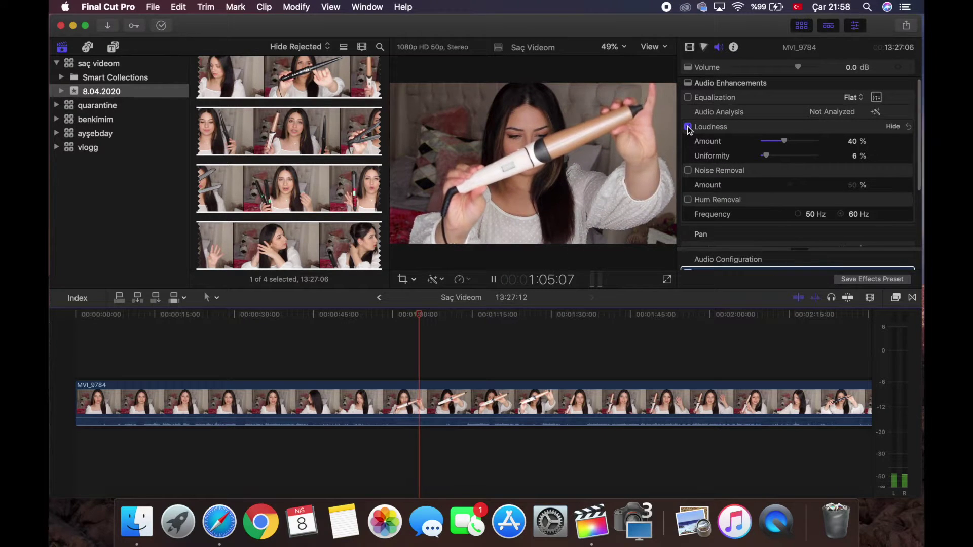
drag(784, 142, 764, 144)
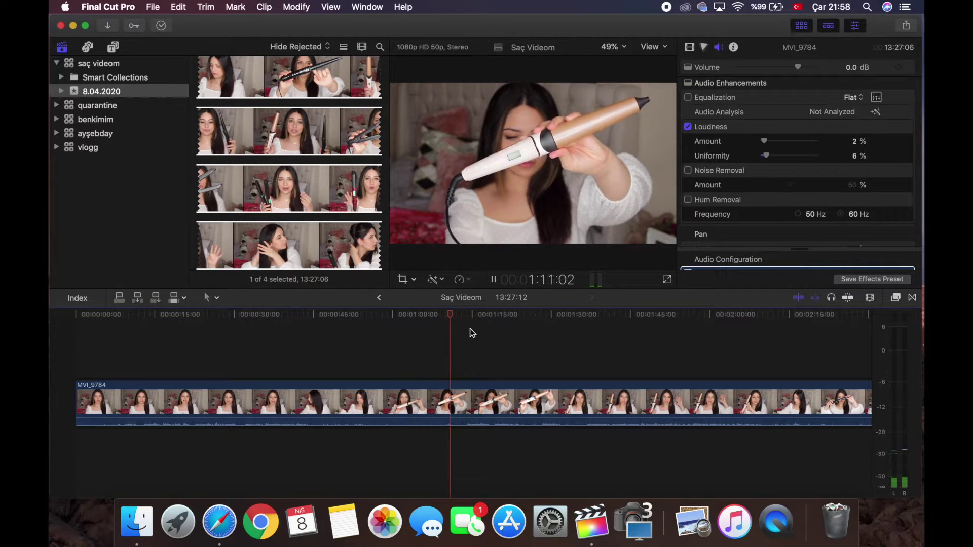
key(space)
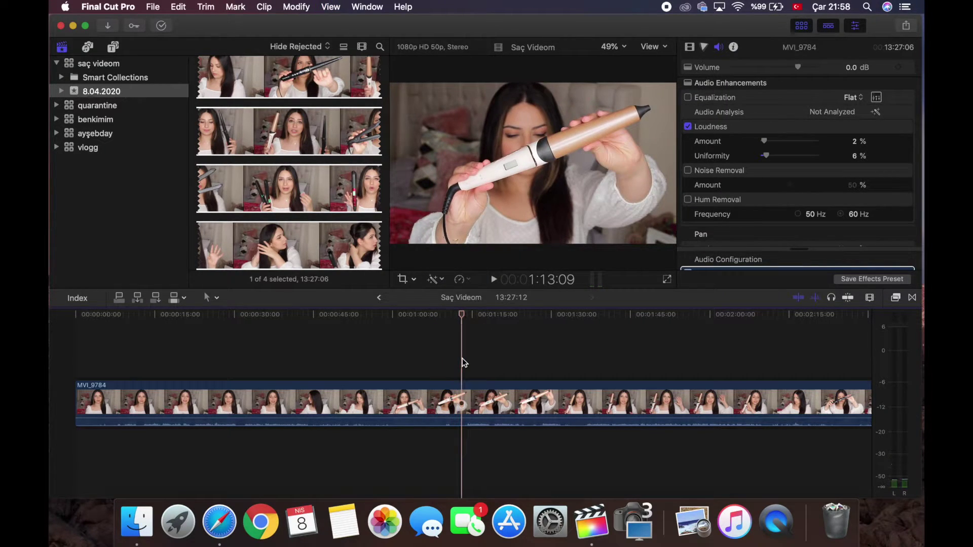
key(space)
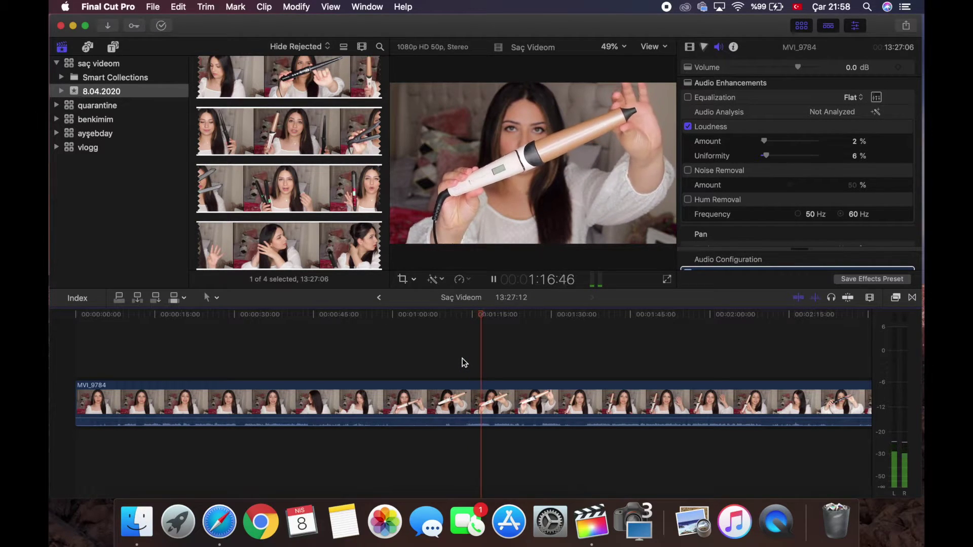
Play MVI_9784 around the 30-second mark and split it with the Blade tool at about 32 seconds.
key(space)
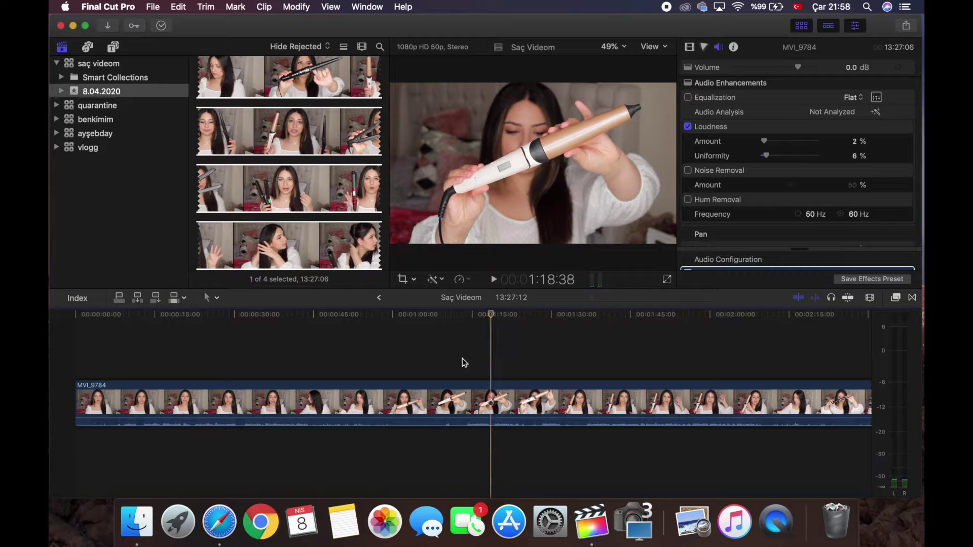
click(211, 297)
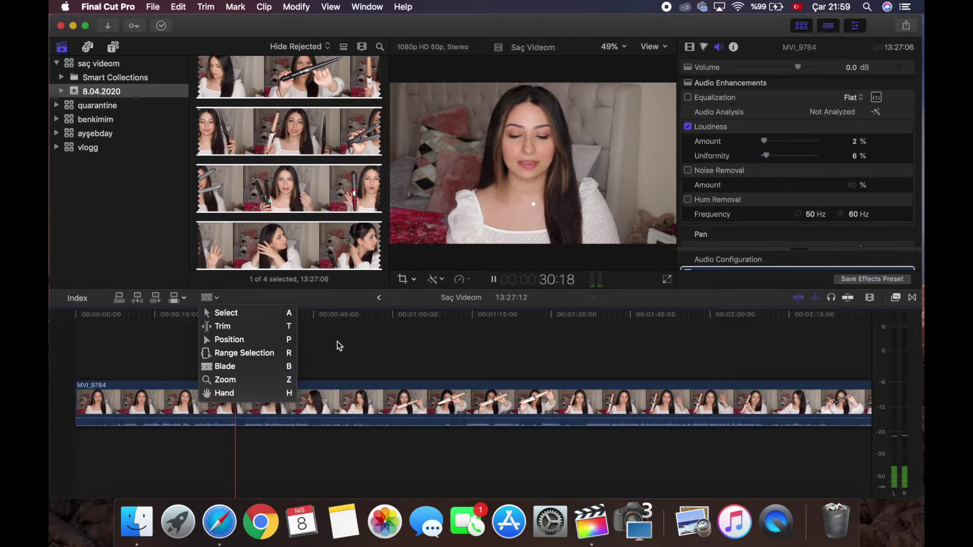
key(b)
key(space)
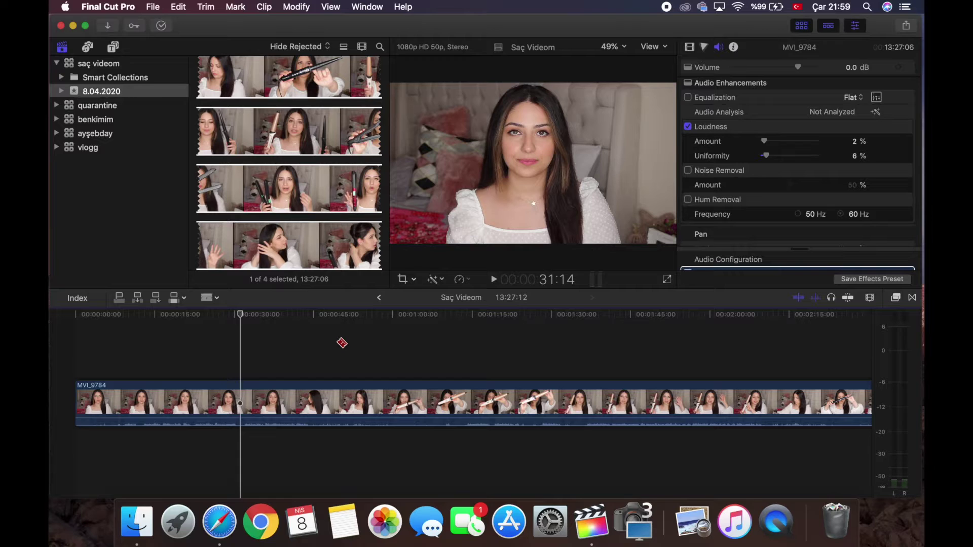
key(a)
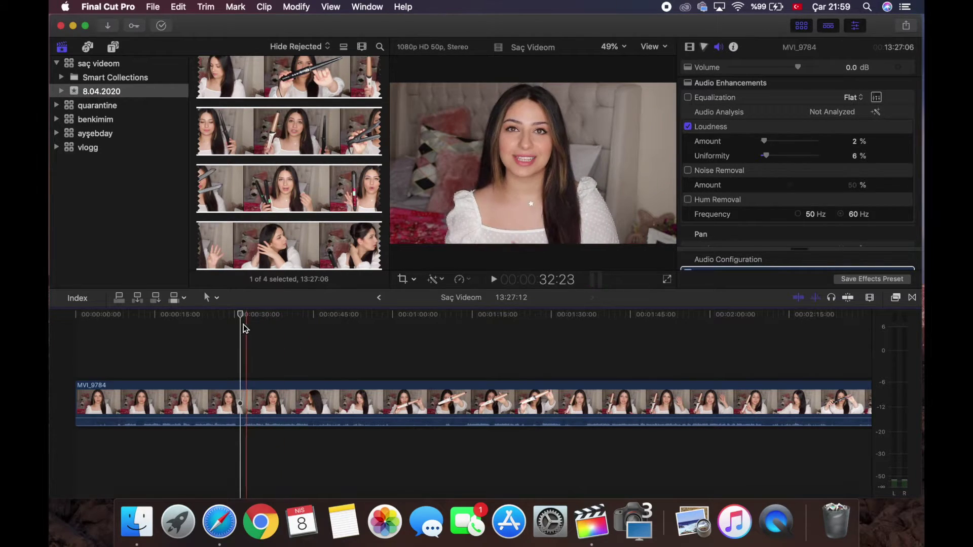
click(216, 299)
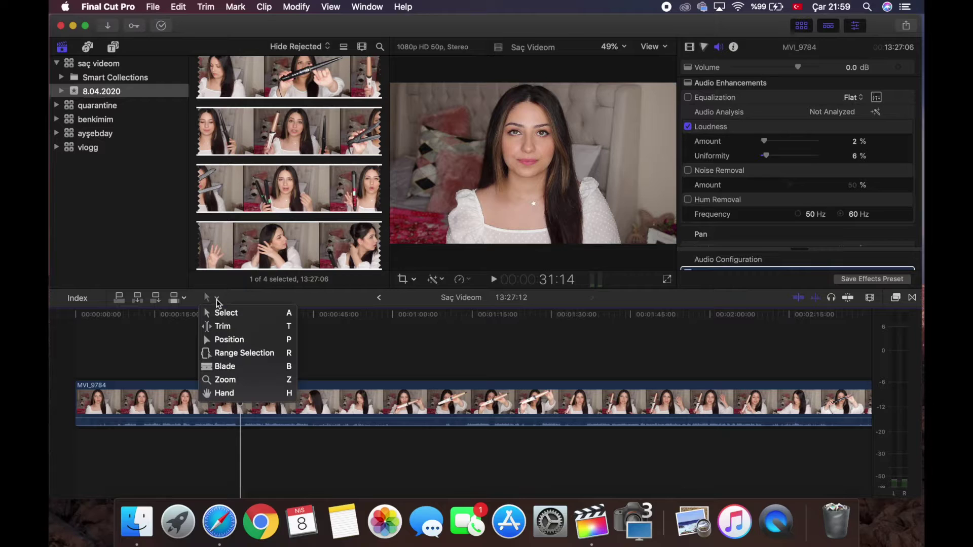
click(236, 368)
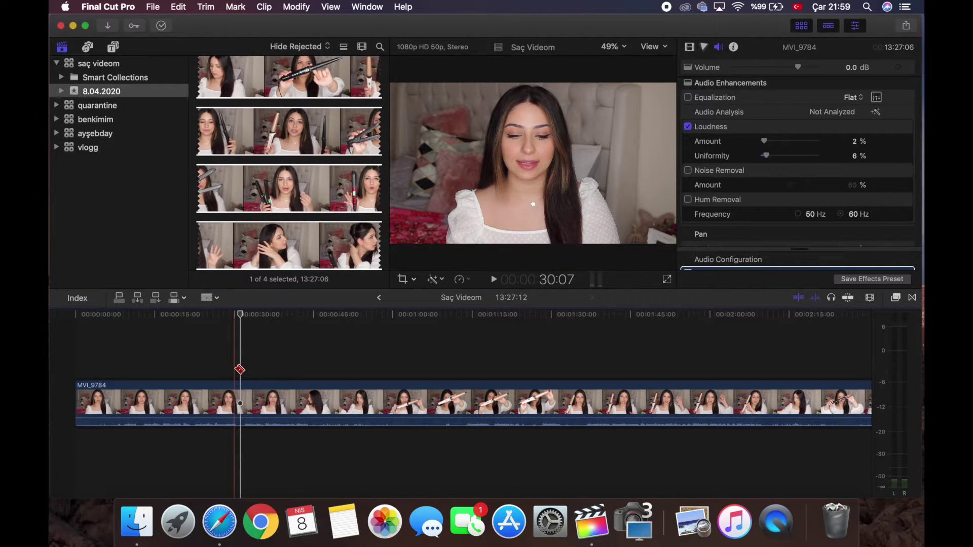
key(space)
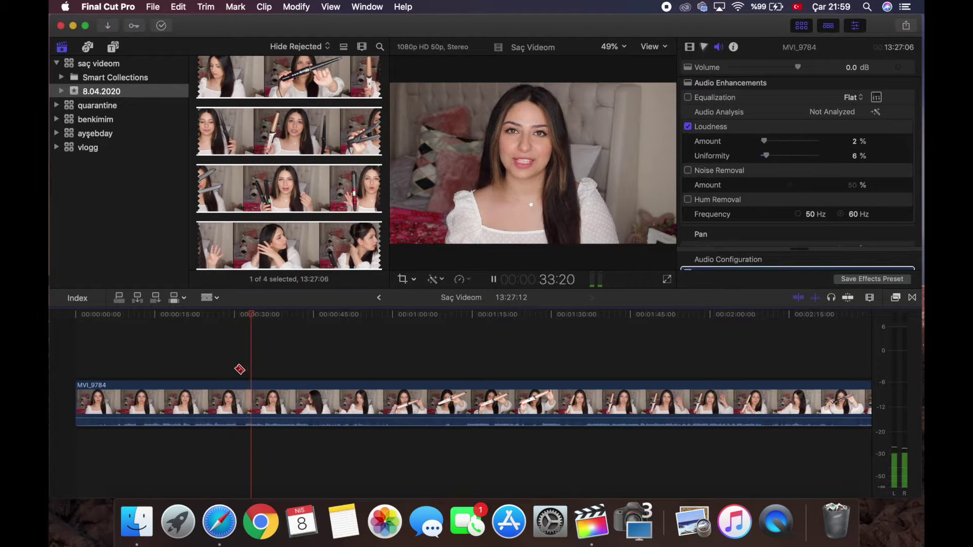
key(space)
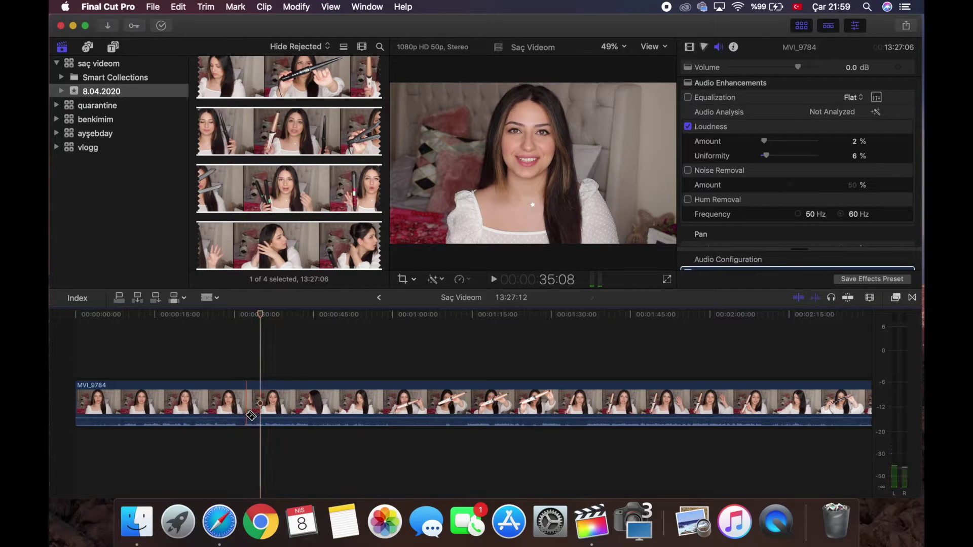
key(super+equal)
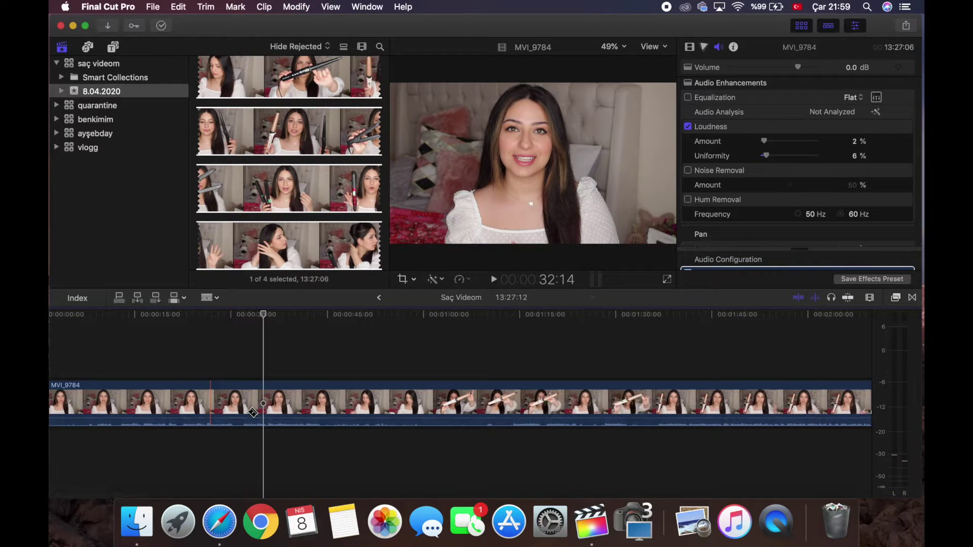
click(243, 415)
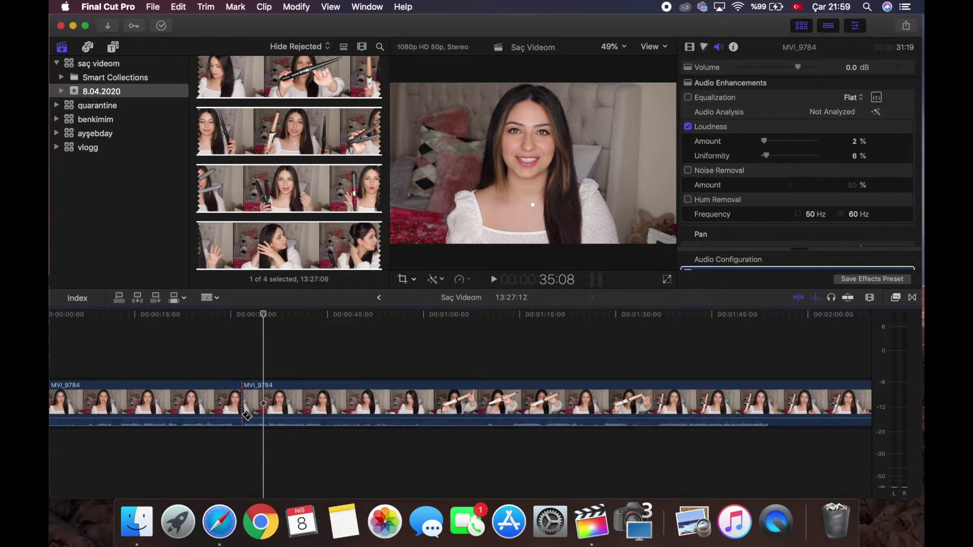
Delete the opening part of MVI_9784 before the cut.
key(a)
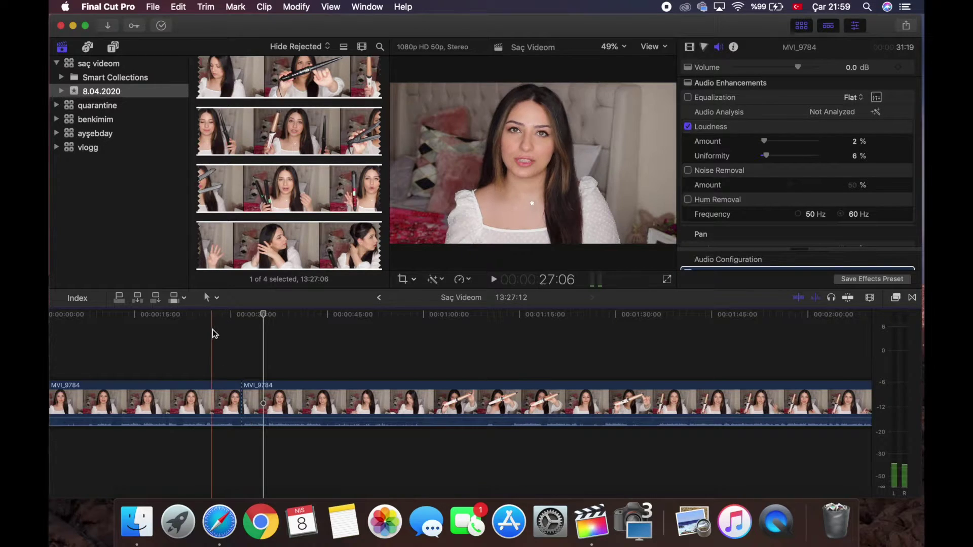
click(212, 298)
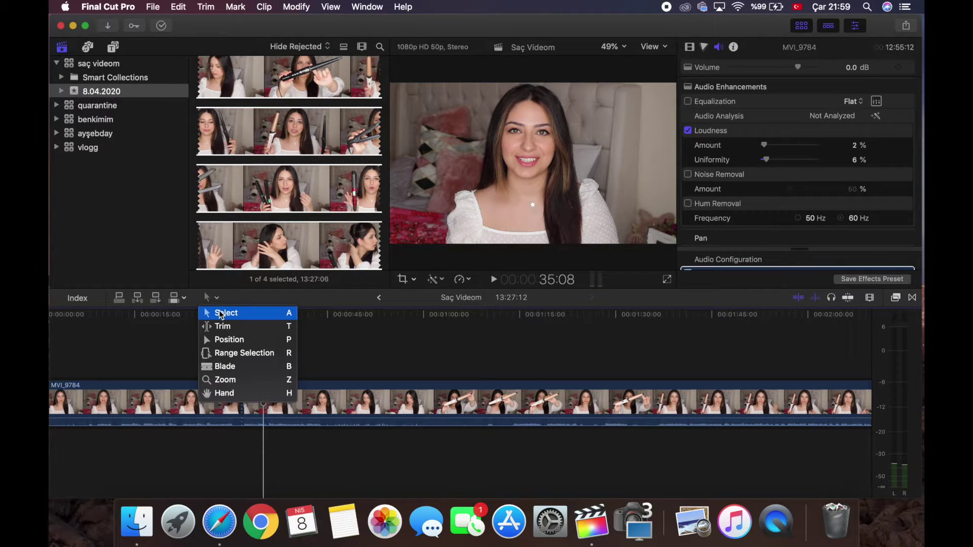
click(221, 314)
click(199, 391)
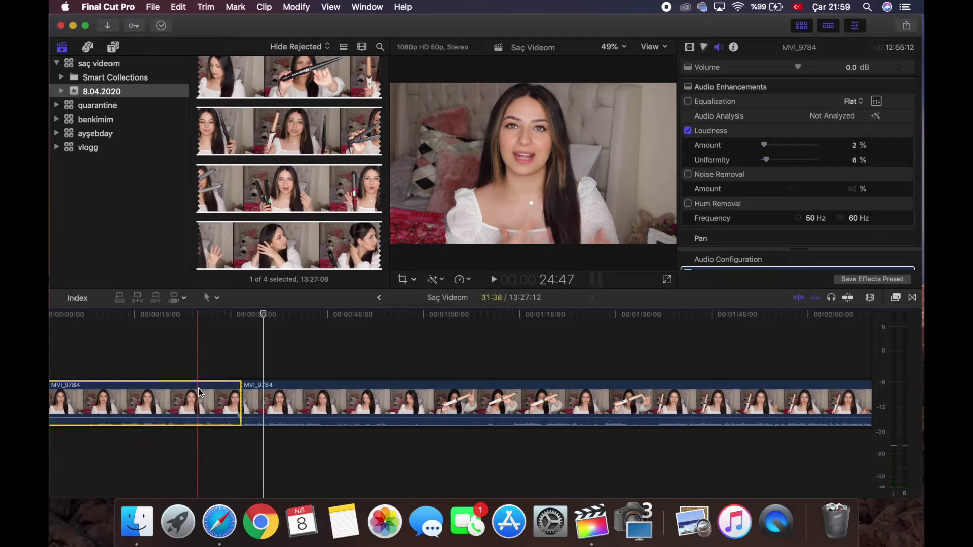
key(Delete)
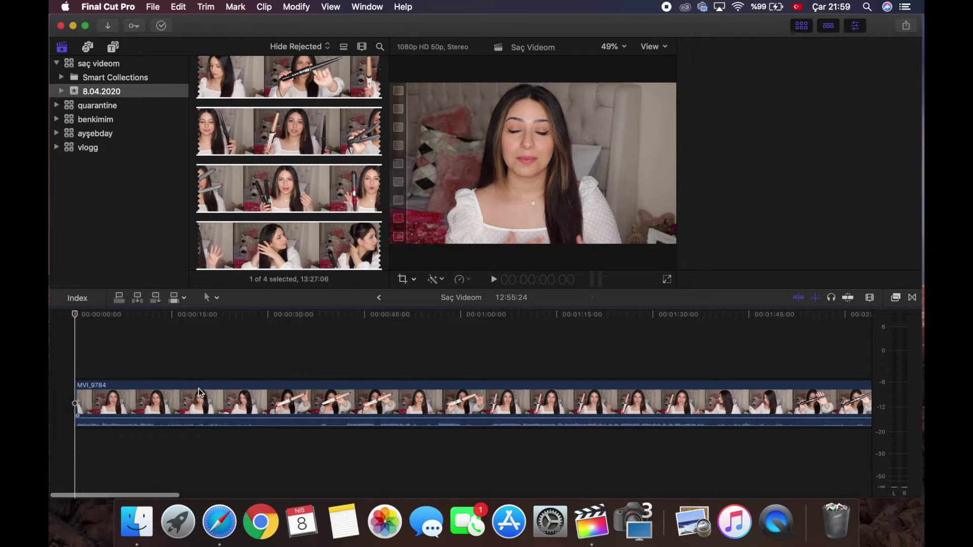
Play the timeline from the start, cut MVI_9784 at about 12 and 42 seconds, and delete the section between the cuts.
key(space)
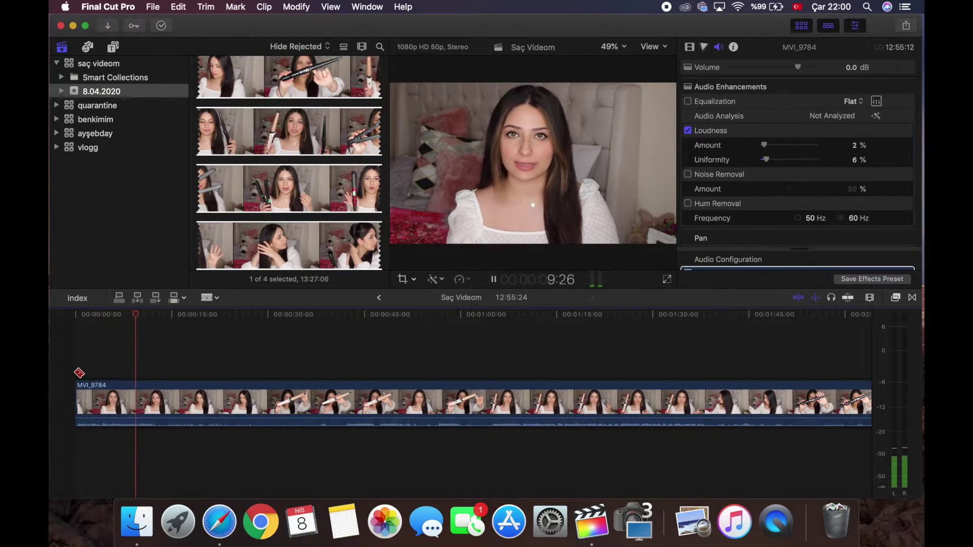
key(space)
key(super+b)
click(349, 420)
key(a)
click(283, 390)
key(Delete)
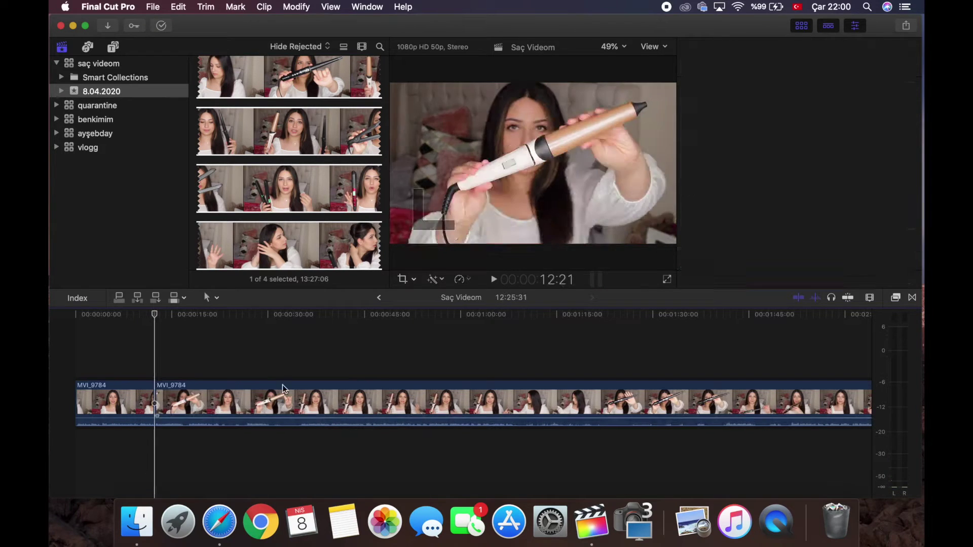
Play on from the 12-second cut, split MVI_9784 about 5 seconds after it, and delete that short section.
key(space)
key(space)
key(b)
click(190, 407)
key(a)
click(167, 405)
key(Delete)
Play the remaining footage after the 12-second cut, split it about 9 seconds further on, and delete the piece between.
key(space)
key(b)
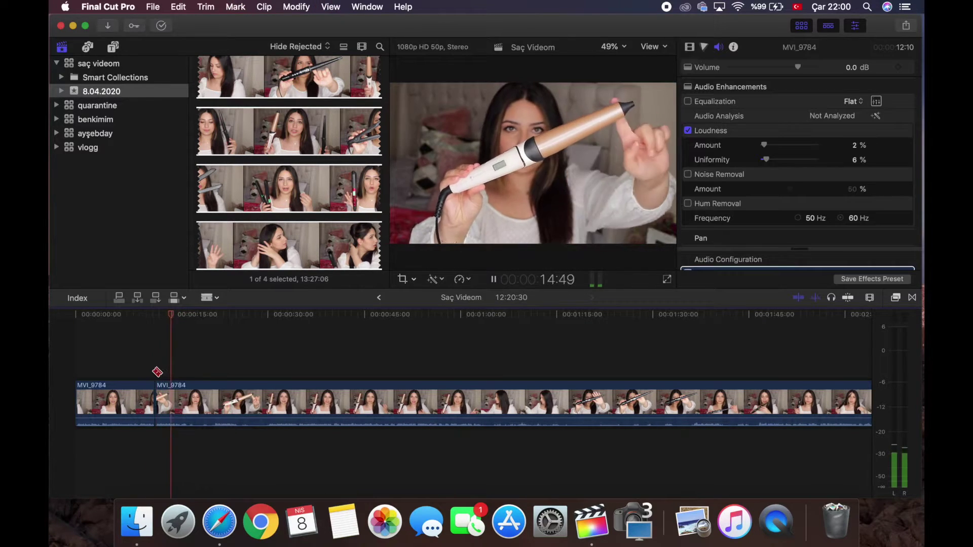
key(space)
click(220, 410)
key(a)
click(193, 405)
key(Delete)
Review the new join, blade MVI_9784 again at about 21 seconds, and delete the segment before that split.
key(space)
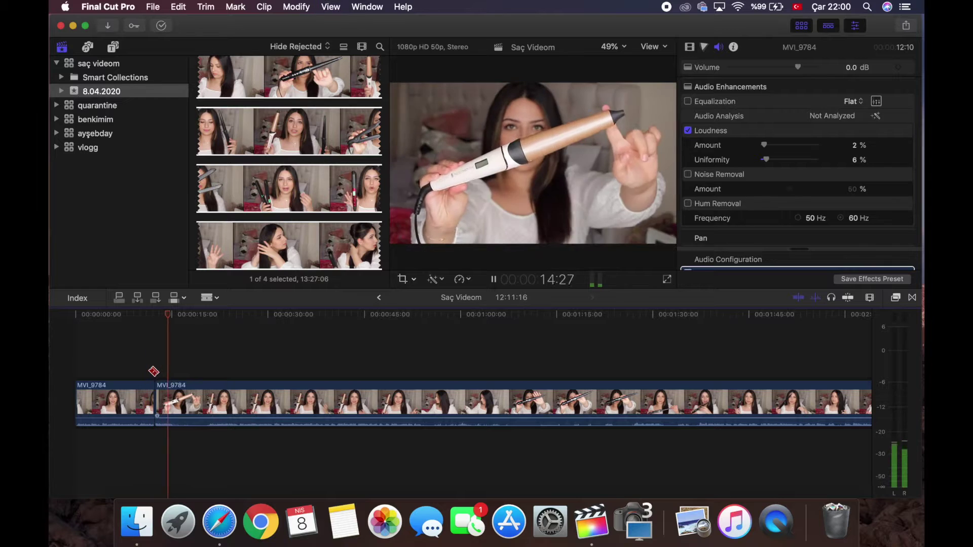
click(211, 416)
key(a)
click(195, 406)
key(Delete)
key(space)
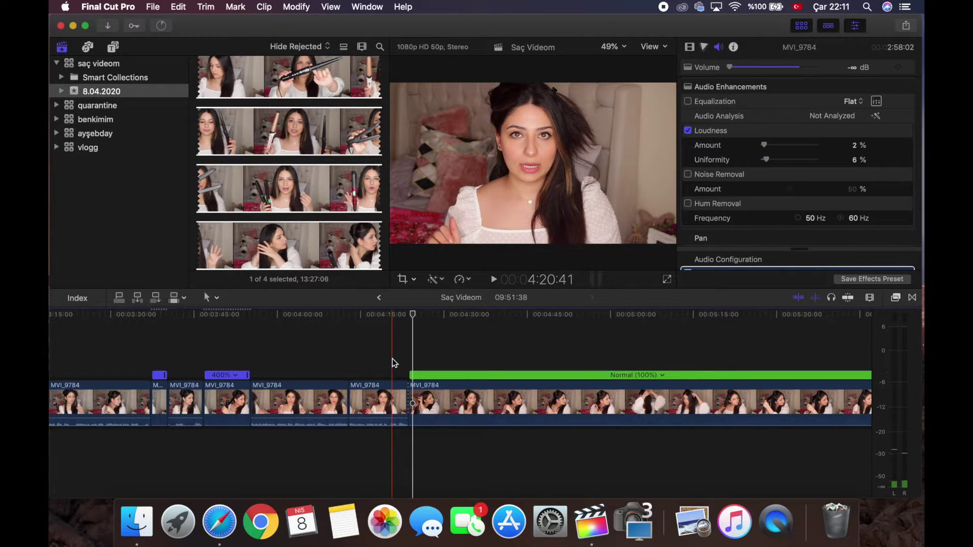
Play into the long Normal (100%) MVI_9784 clip after about 4:23, select it, and set its volume to -∞ dB.
click(401, 362)
key(space)
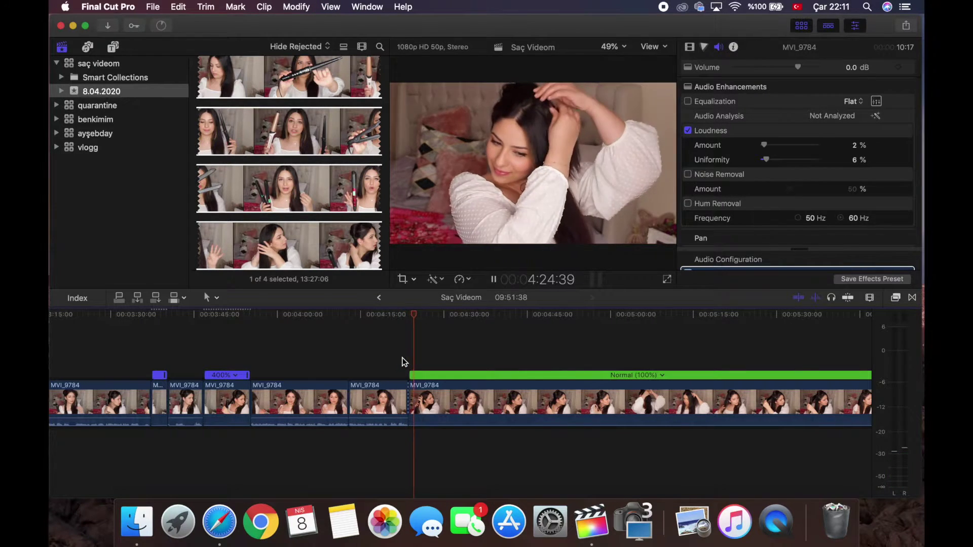
click(501, 400)
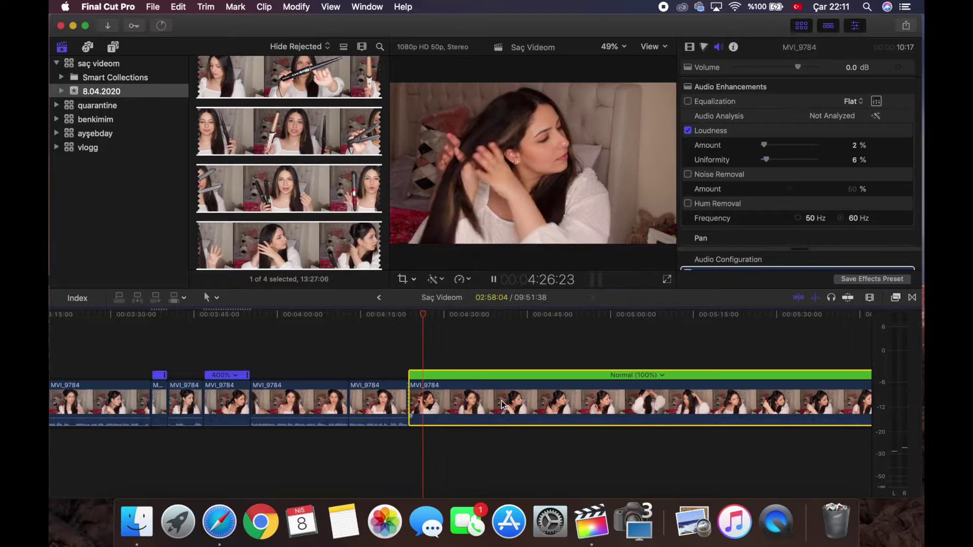
key(space)
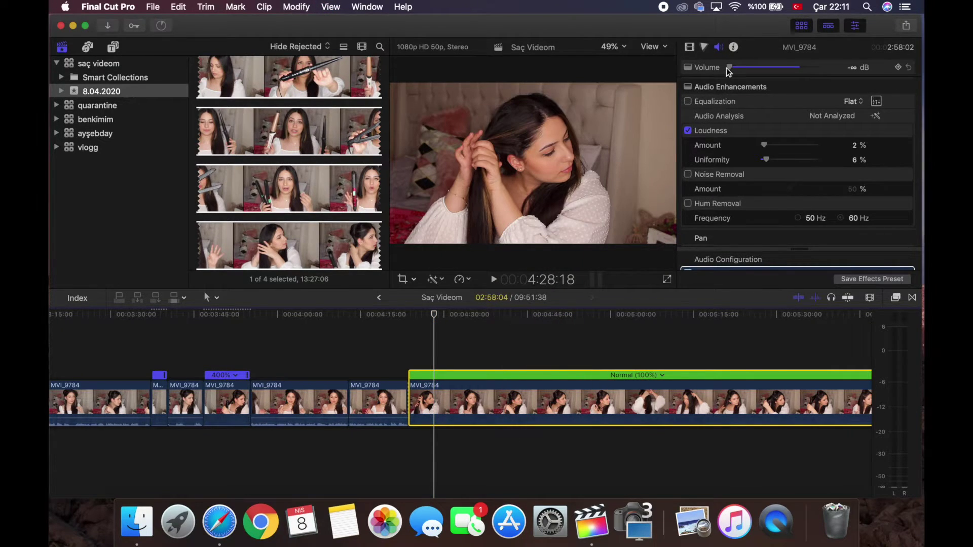
mouse_move(728, 67)
mouse_down()
mouse_move(798, 69)
mouse_move(725, 79)
mouse_up()
drag(471, 420, 475, 436)
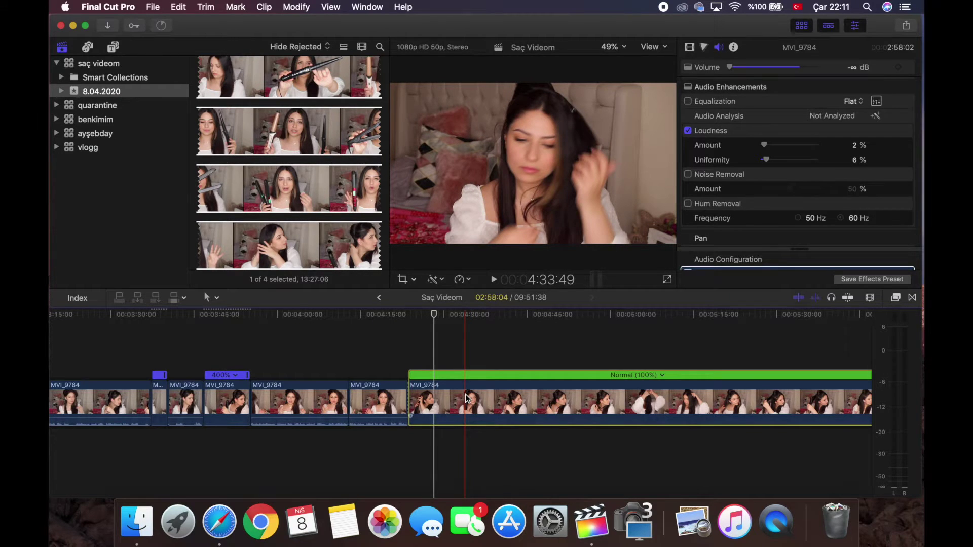
Speed up the selected muted MVI_9784 clip to Fast 8x and play it back from about 4:23.
click(470, 280)
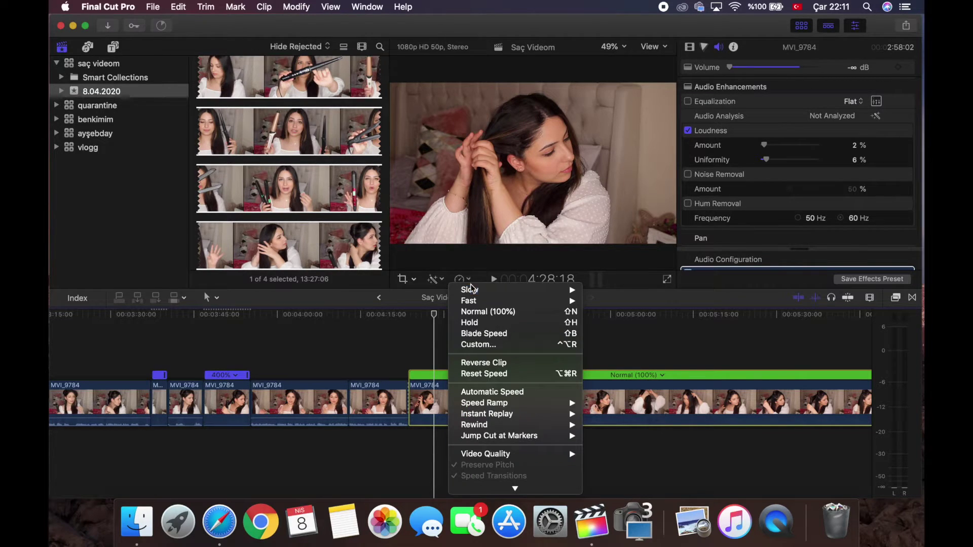
mouse_move(499, 293)
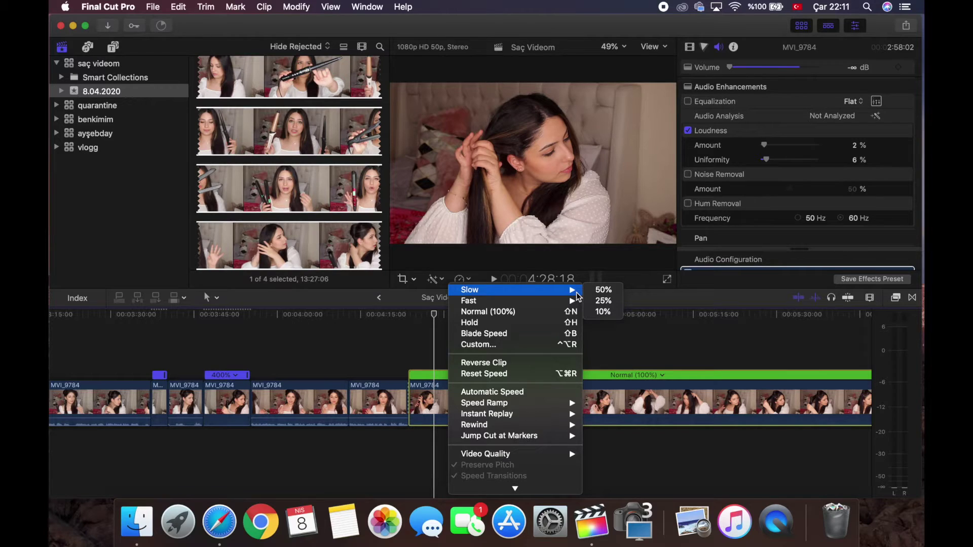
mouse_move(577, 303)
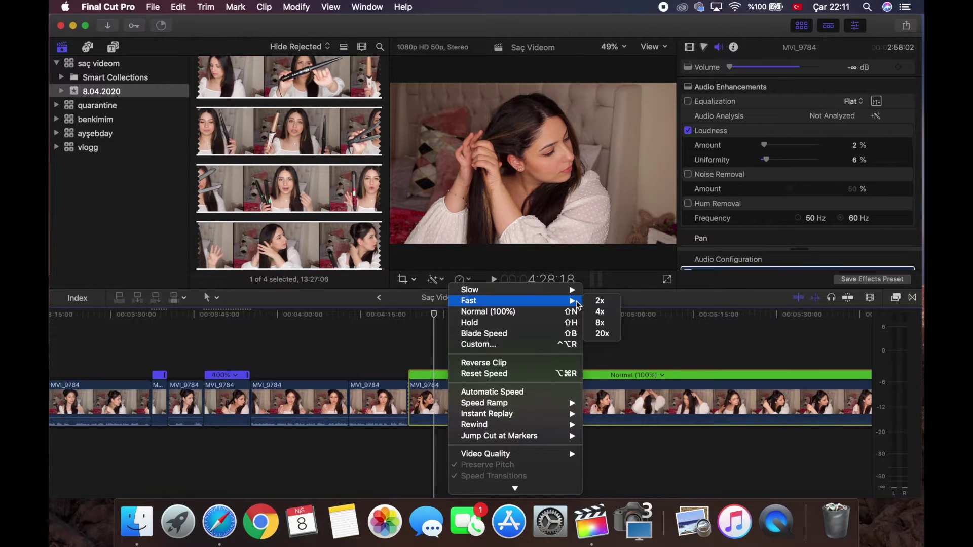
click(600, 323)
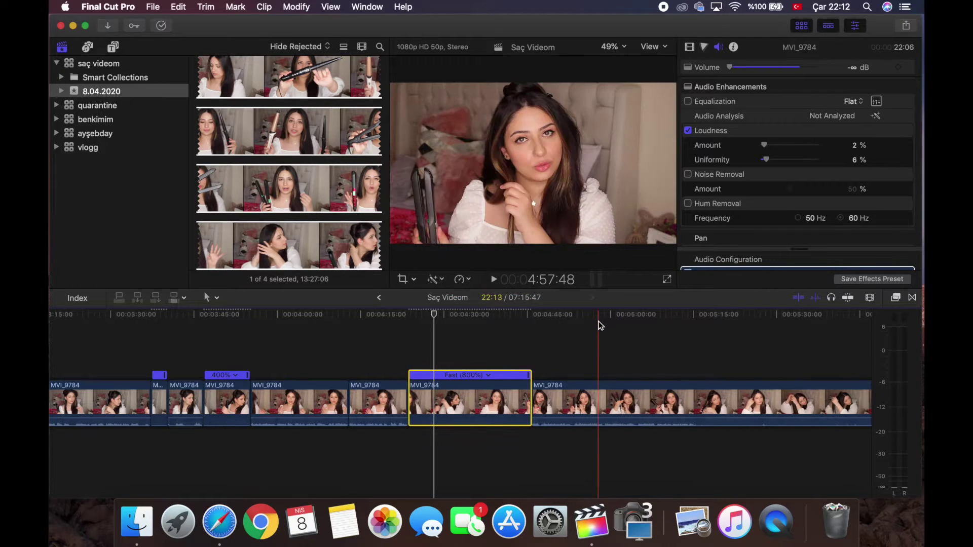
click(406, 346)
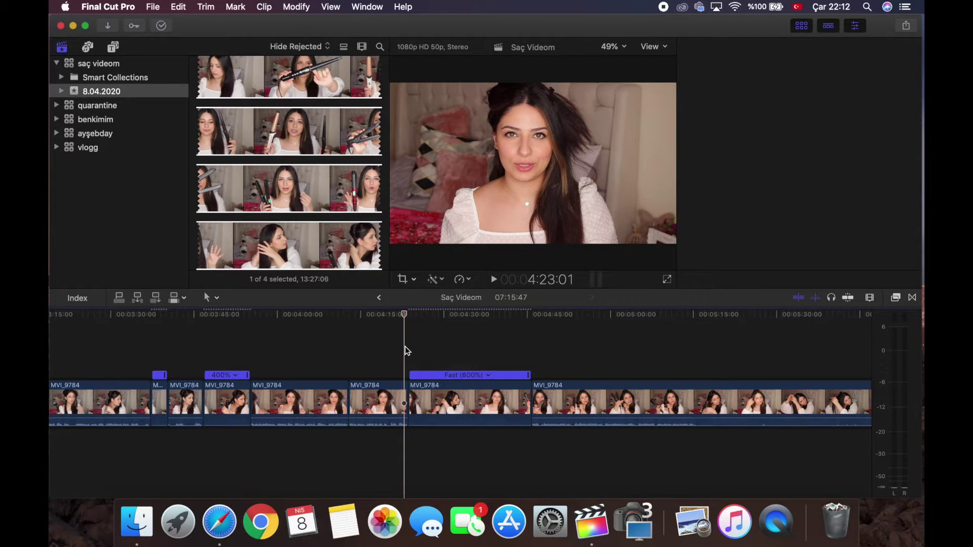
key(space)
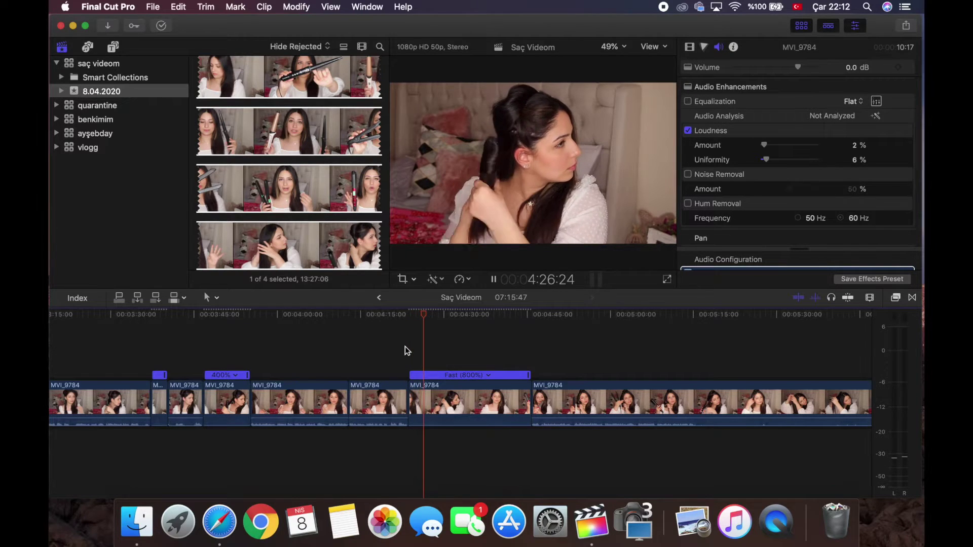
key(space)
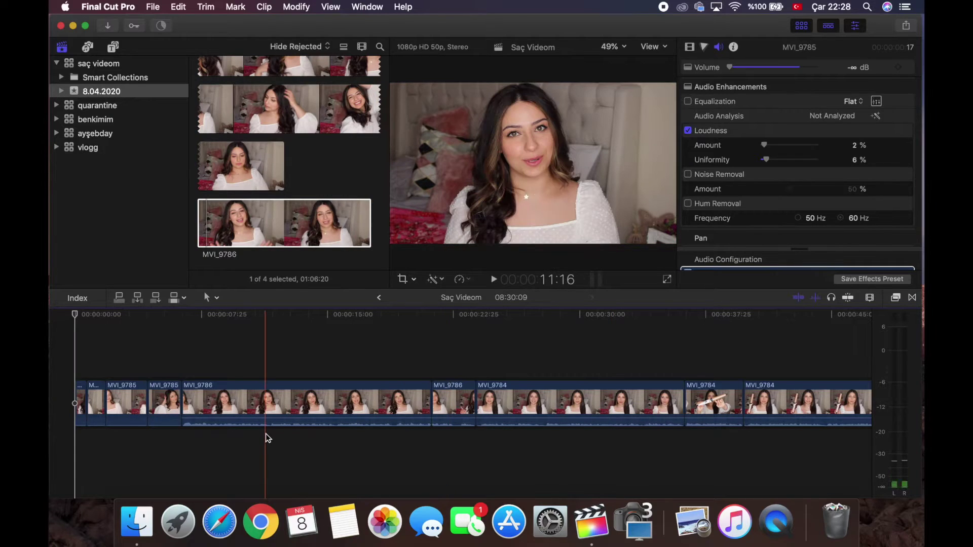
Switch to Safari, open epidemicsound.com, and browse its music genres.
click(219, 522)
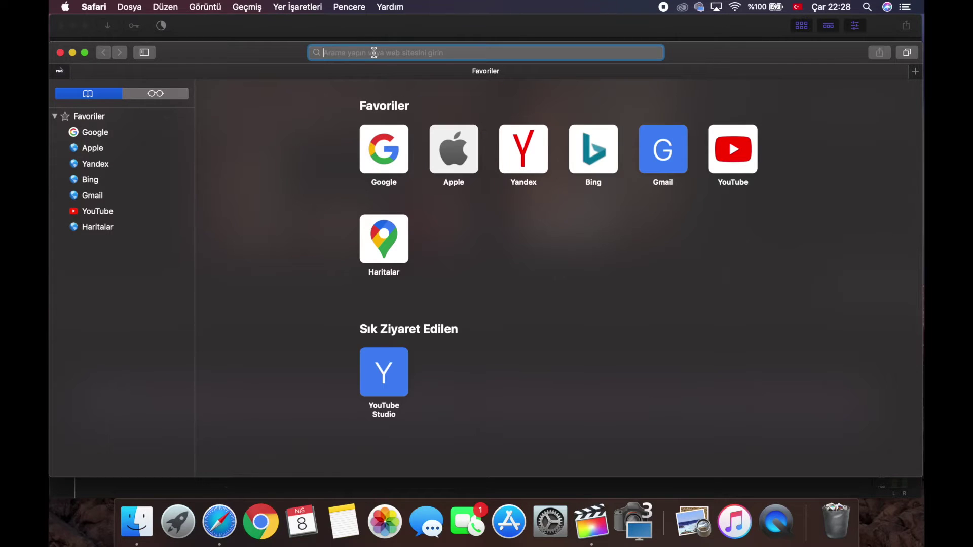
text(epidemicsound.com)
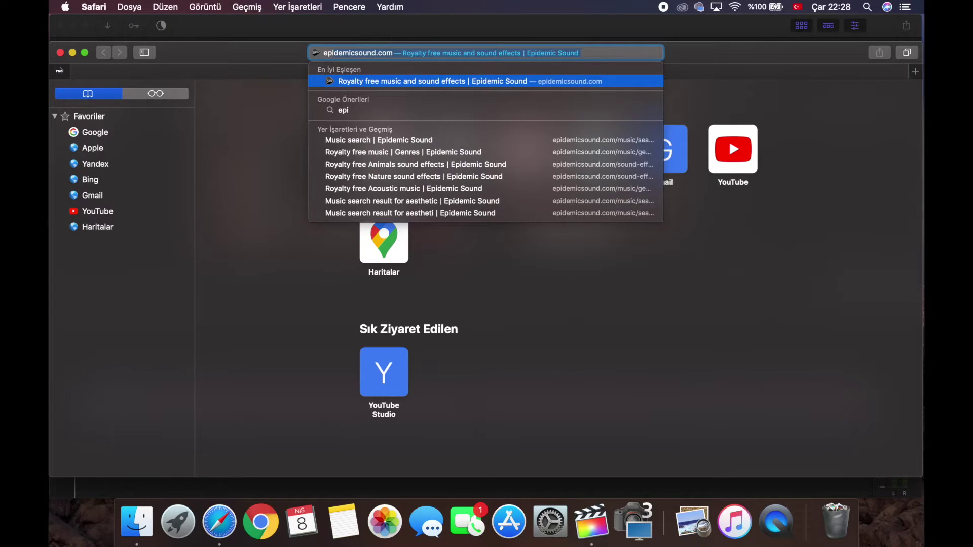
key(Return)
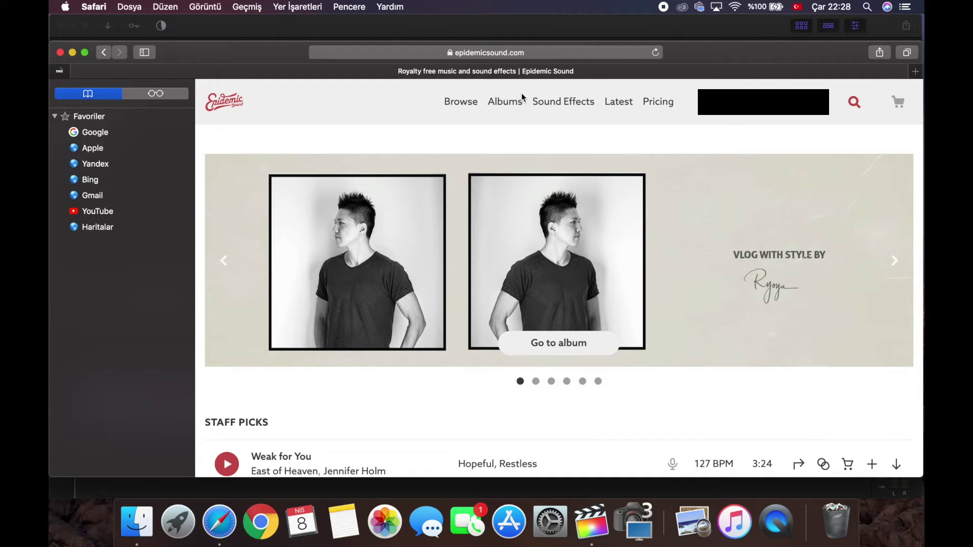
click(462, 103)
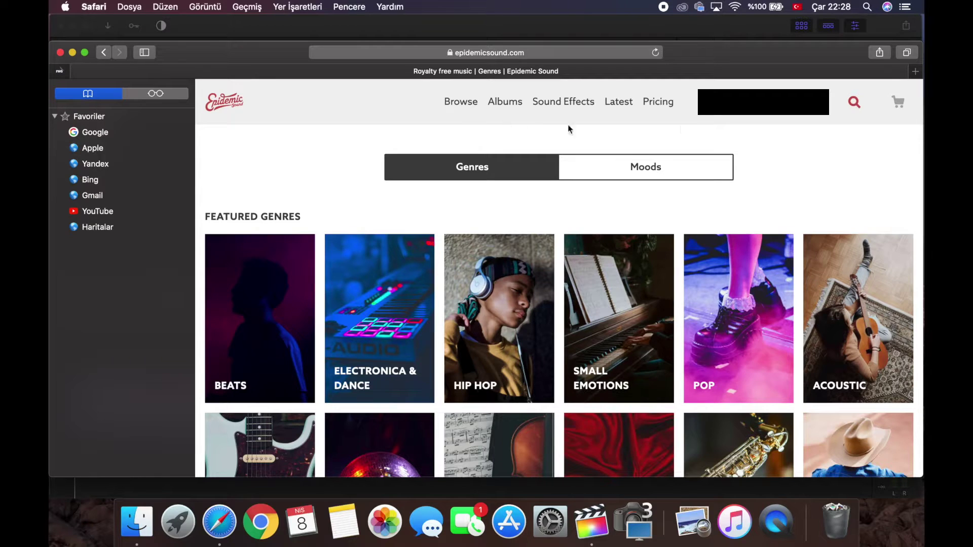
scroll(791, 177, down, 3)
scroll(791, 178, down, 7)
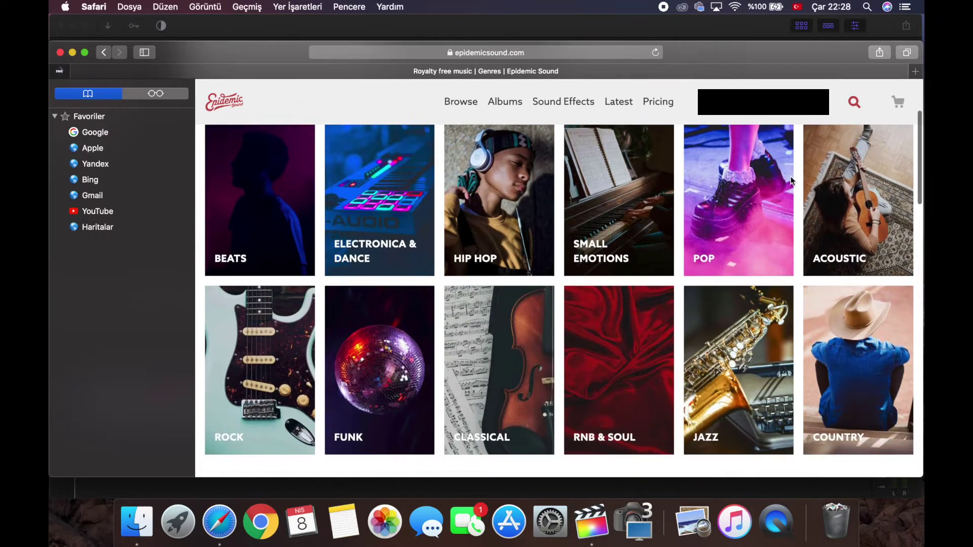
Look through the All Genres list and open the Beautiful category under Film to view its tracks.
scroll(791, 182, down, 7)
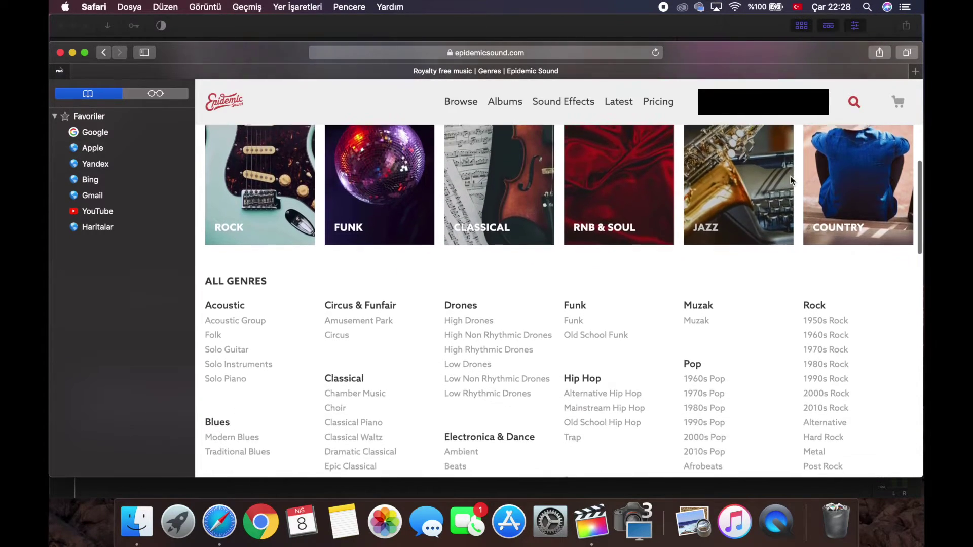
scroll(792, 181, down, 1)
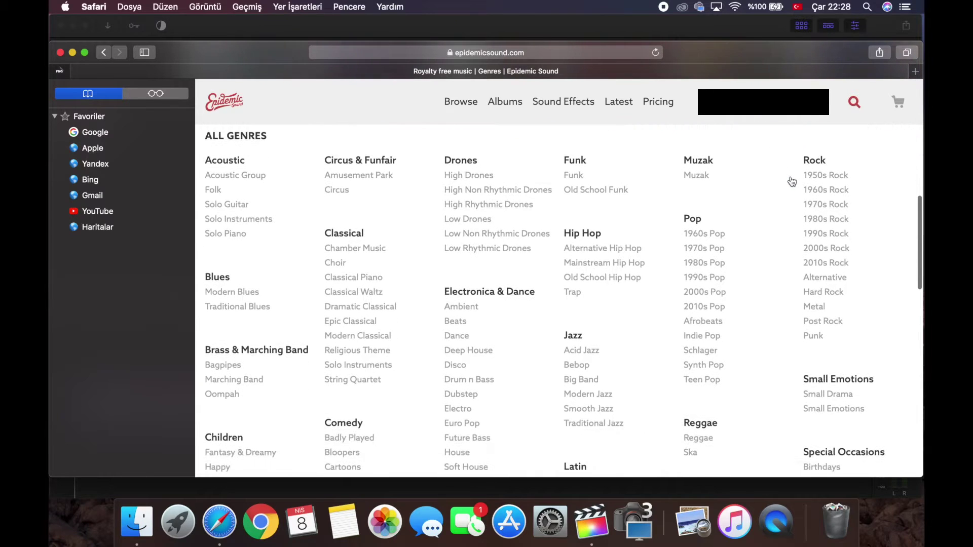
scroll(792, 182, down, 3)
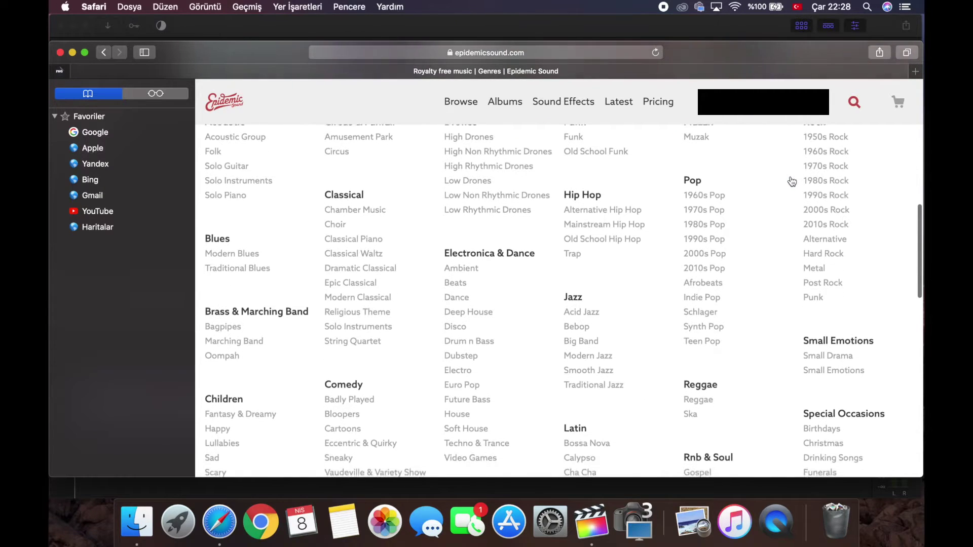
scroll(791, 181, down, 6)
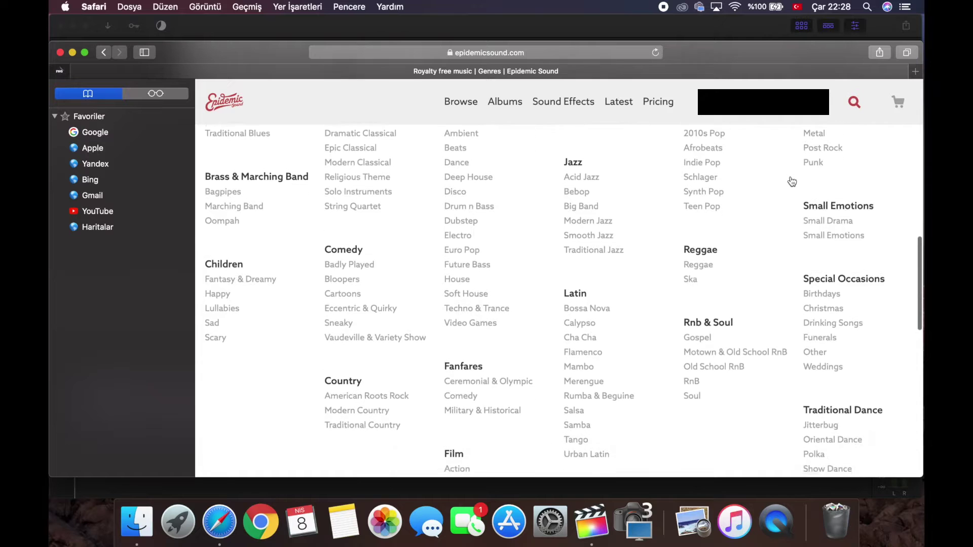
scroll(791, 181, up, 2)
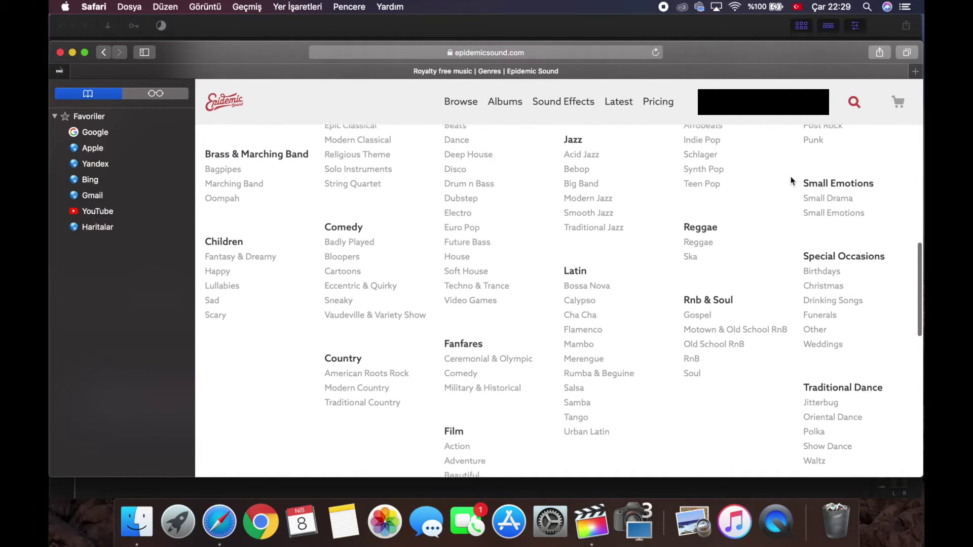
scroll(792, 182, down, 7)
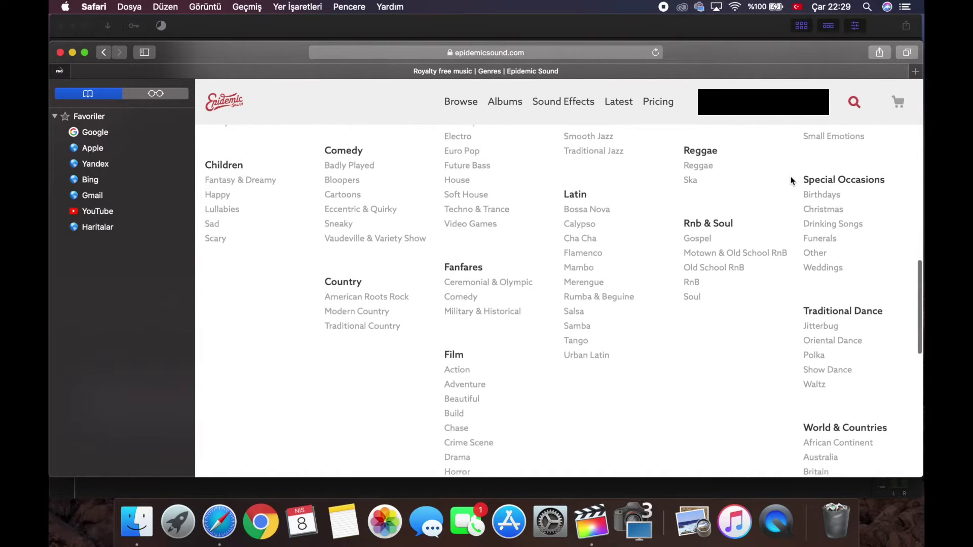
scroll(791, 181, down, 5)
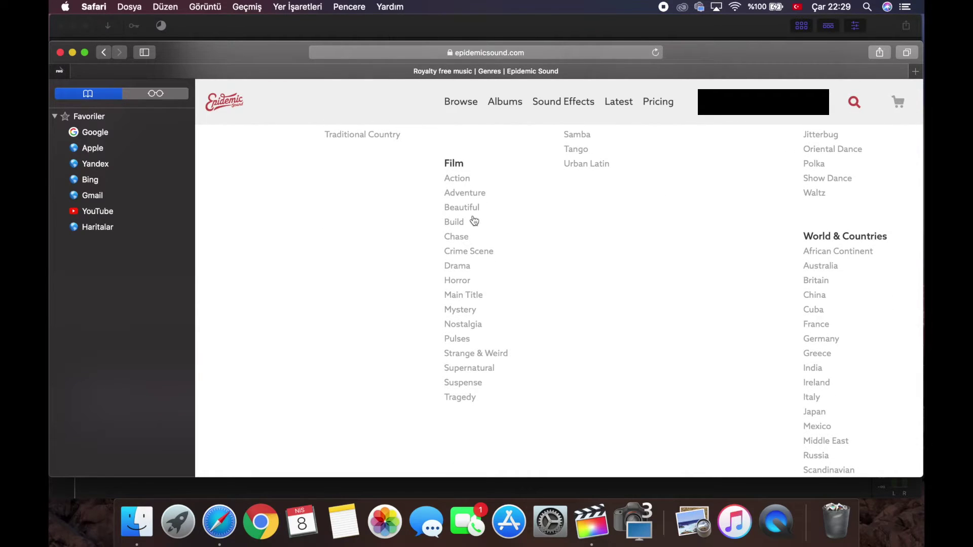
click(473, 212)
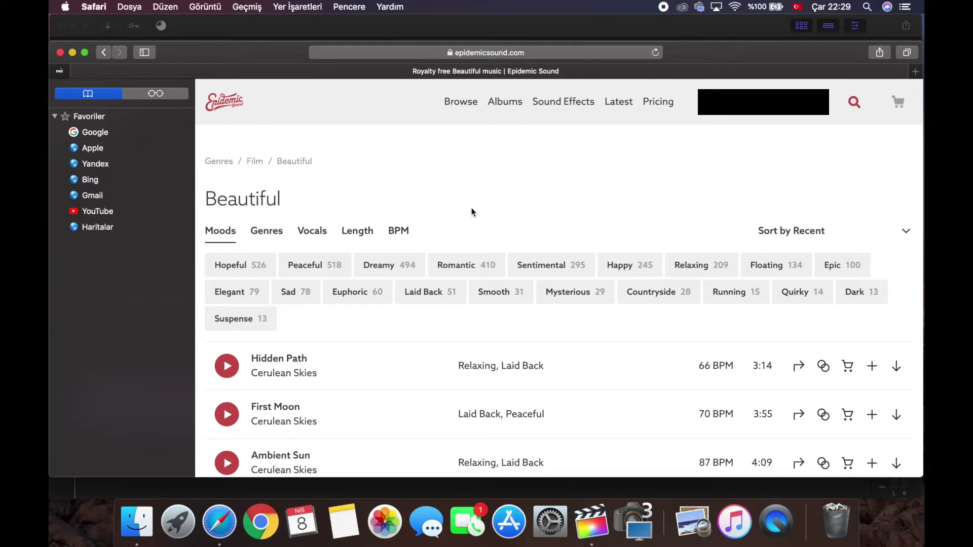
scroll(473, 212, down, 4)
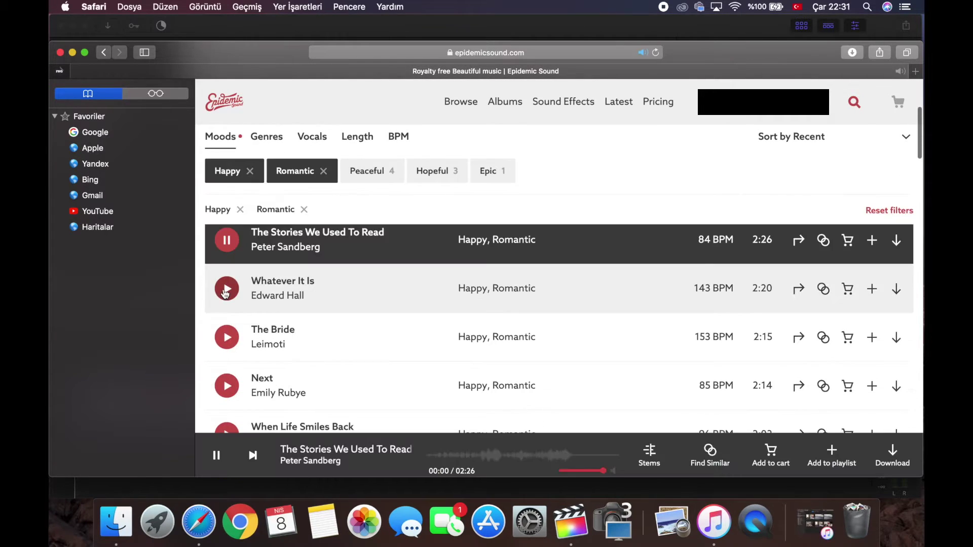
Preview the Happy, Romantic track "Whatever It Is" and download its full mix.
click(226, 288)
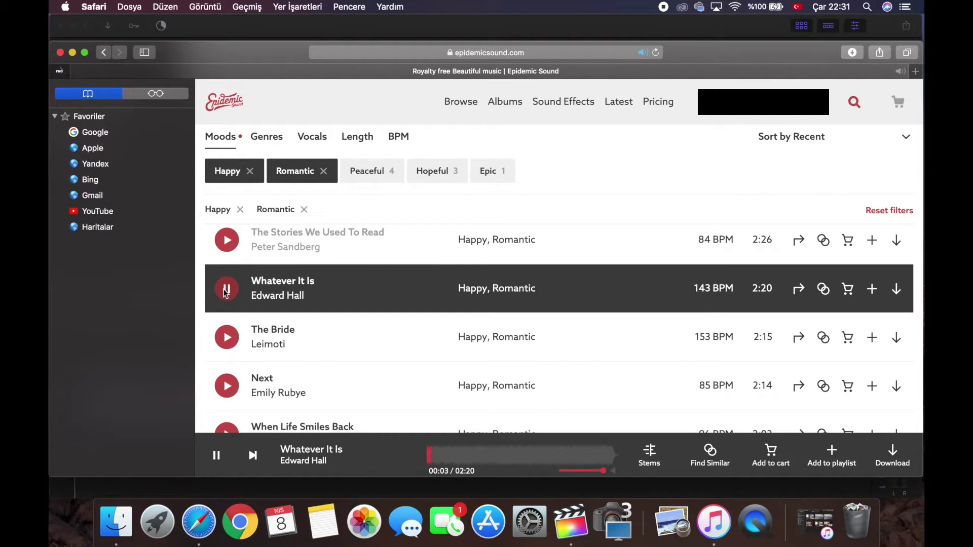
click(889, 456)
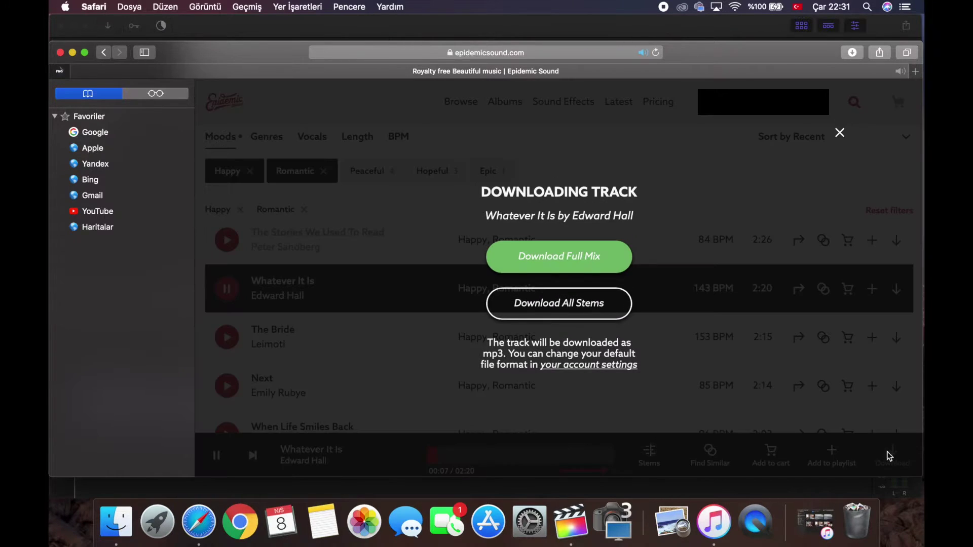
click(596, 265)
Switch to Final Cut Pro, place "Whatever It Is" from Finder's recent files beneath the start of the video, and close the Finder window.
click(570, 522)
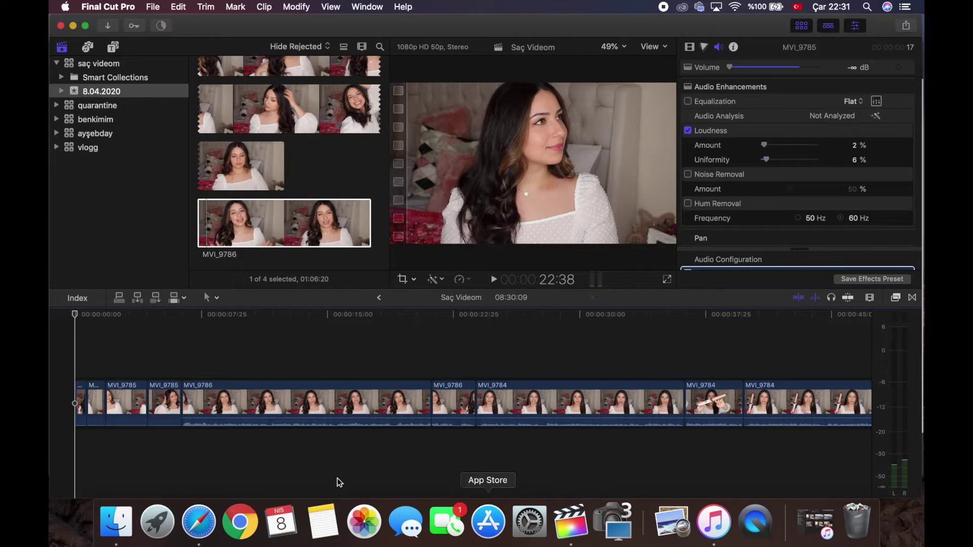
click(113, 530)
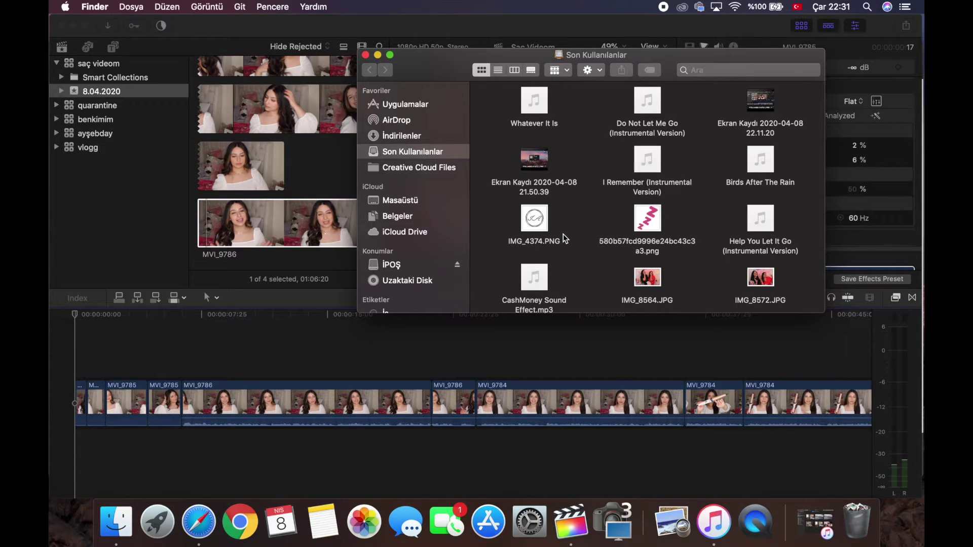
drag(534, 104, 160, 357)
drag(50, 476, 65, 455)
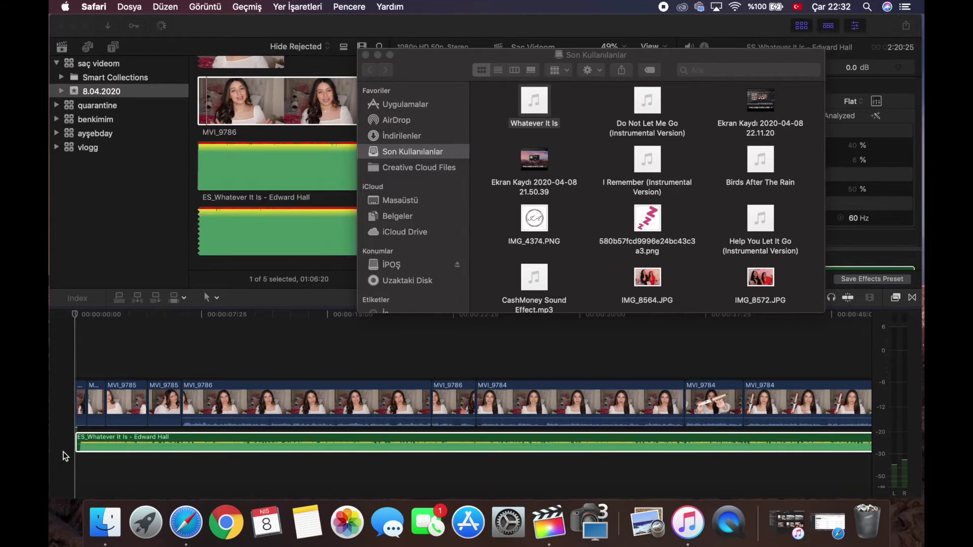
click(365, 55)
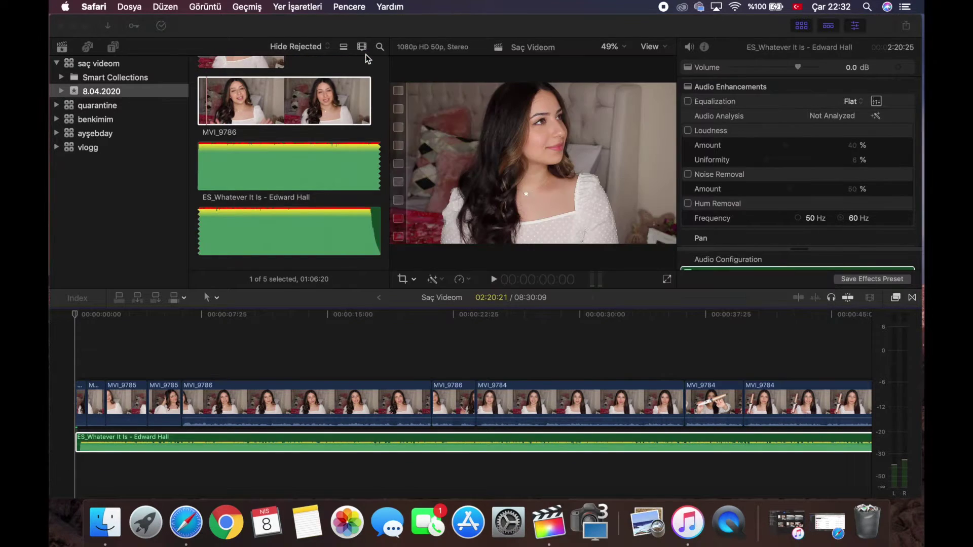
Blade the music at about 6 seconds, where the long MVI_9786 clip begins, and select the opening music segment.
click(212, 344)
key(r)
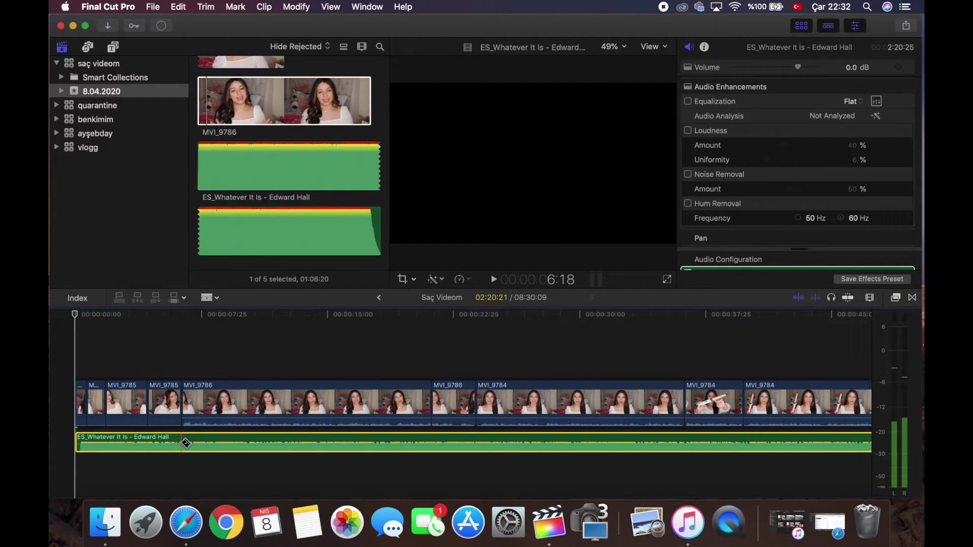
click(186, 443)
key(a)
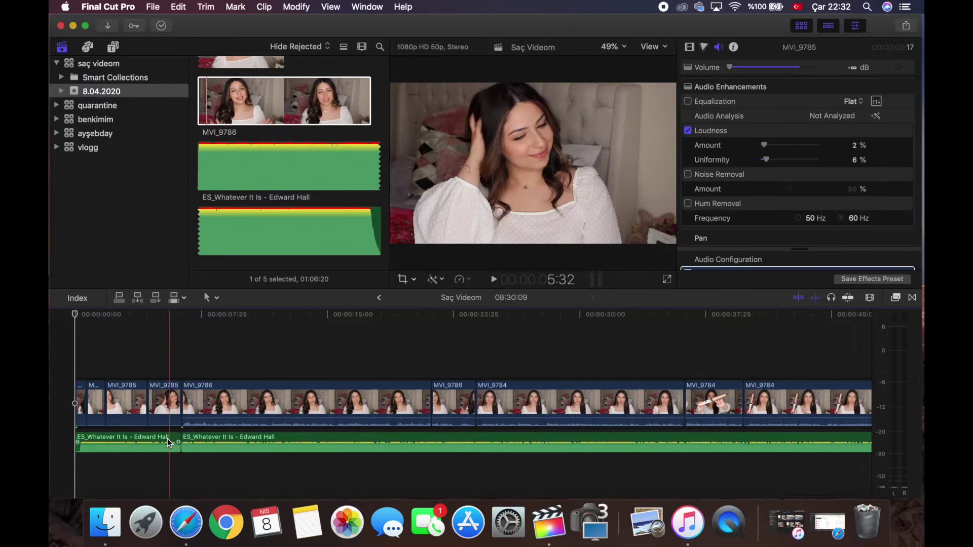
click(167, 441)
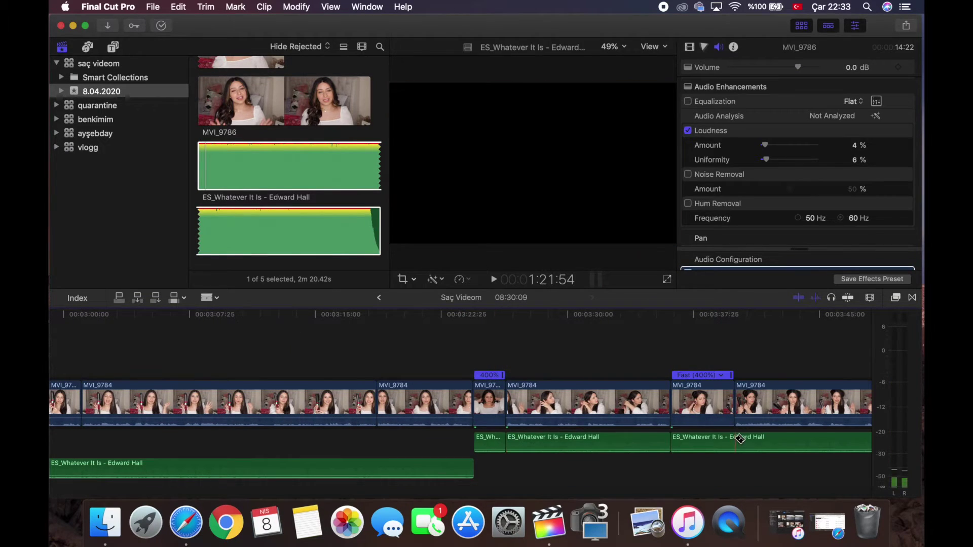
Add another copy of "Whatever It Is" overlapping the end of the existing music at about 4:36 and lower its volume.
scroll(739, 439, right, 10)
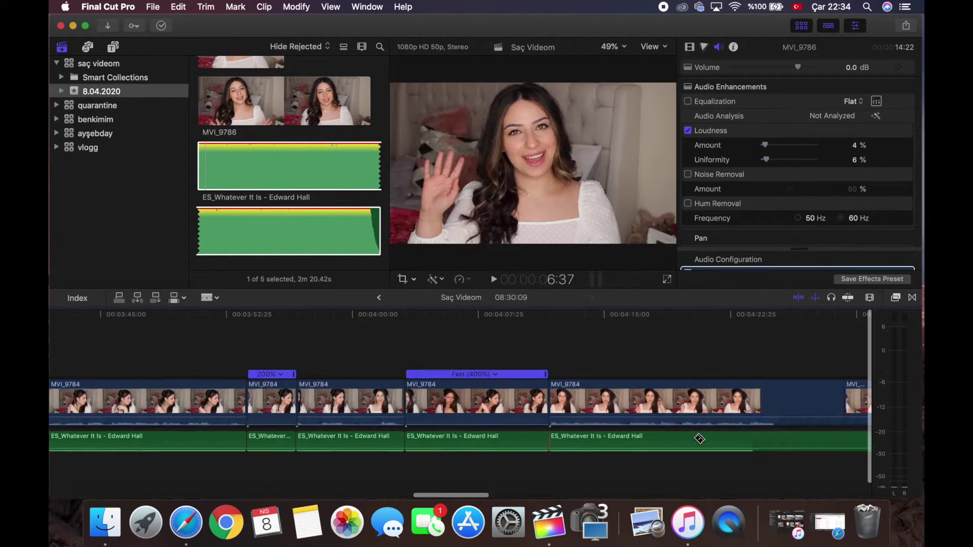
key(a)
drag(207, 166, 568, 485)
drag(798, 67, 790, 68)
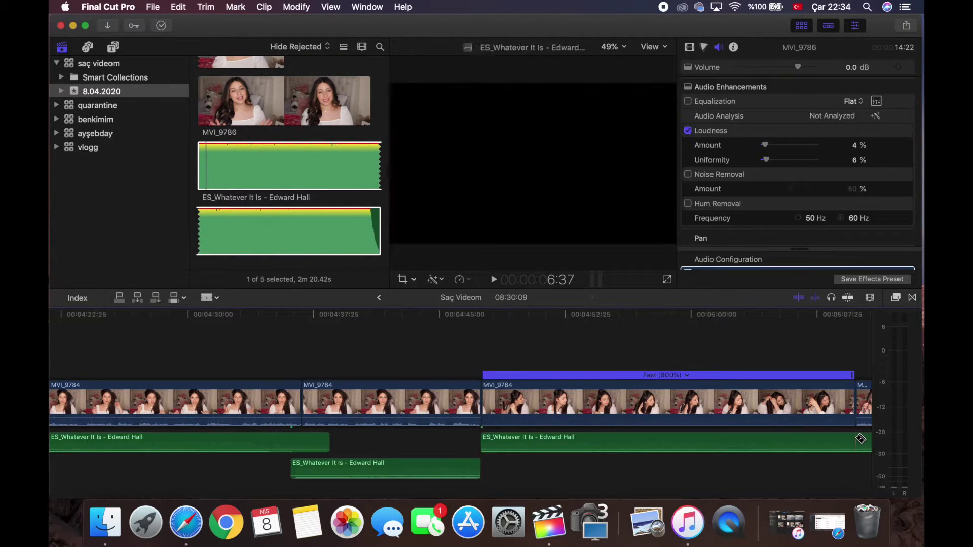
Lower the volume of the music copy that starts at about 6:53.
scroll(775, 441, right, 15)
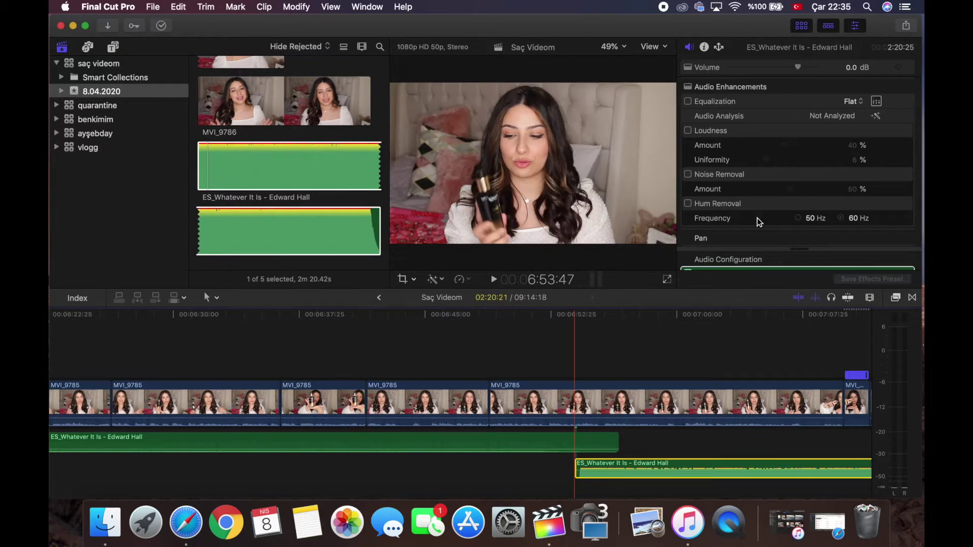
drag(758, 68, 751, 70)
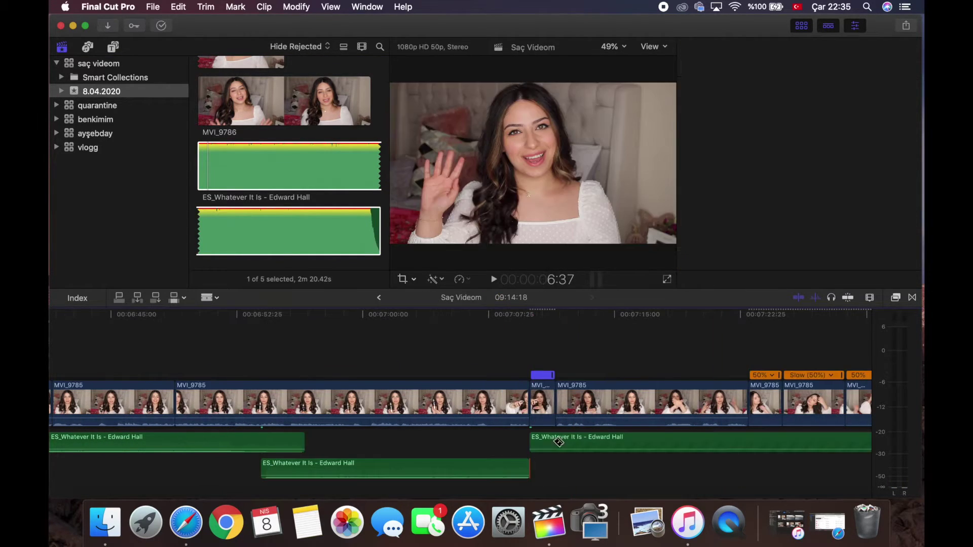
Blade the music at the edges of the sped-up MVI_9785 clips after about 8:07 and select the segments beneath those clips.
scroll(560, 438, right, 12)
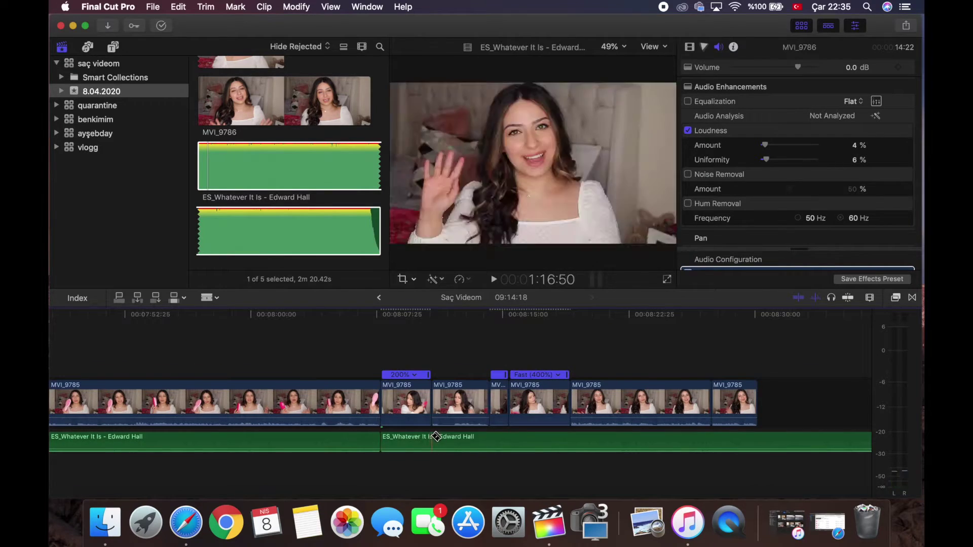
click(539, 438)
super+click(406, 439)
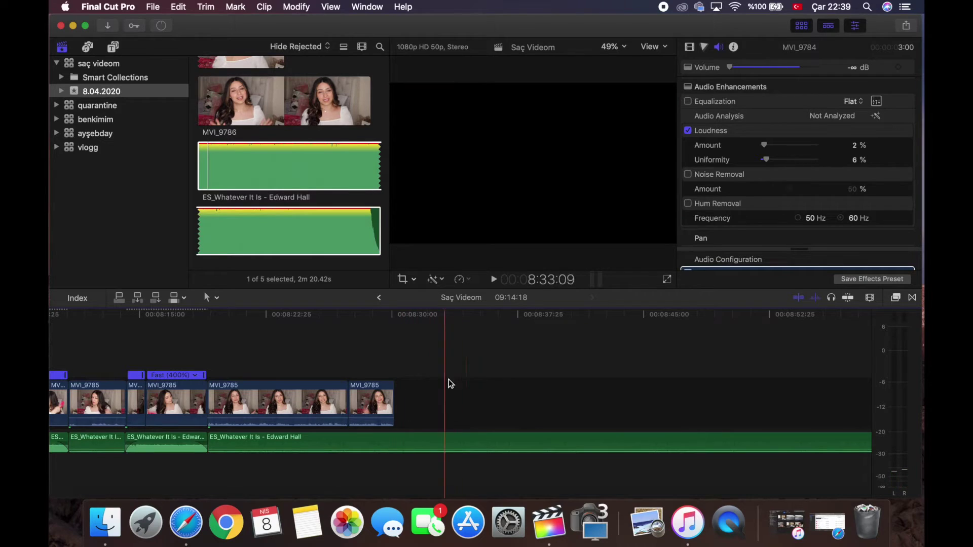
Import outro.mov from the external drive's outro folder into the 8.04.2020 event and place it after the last MVI_9785 clip.
click(110, 26)
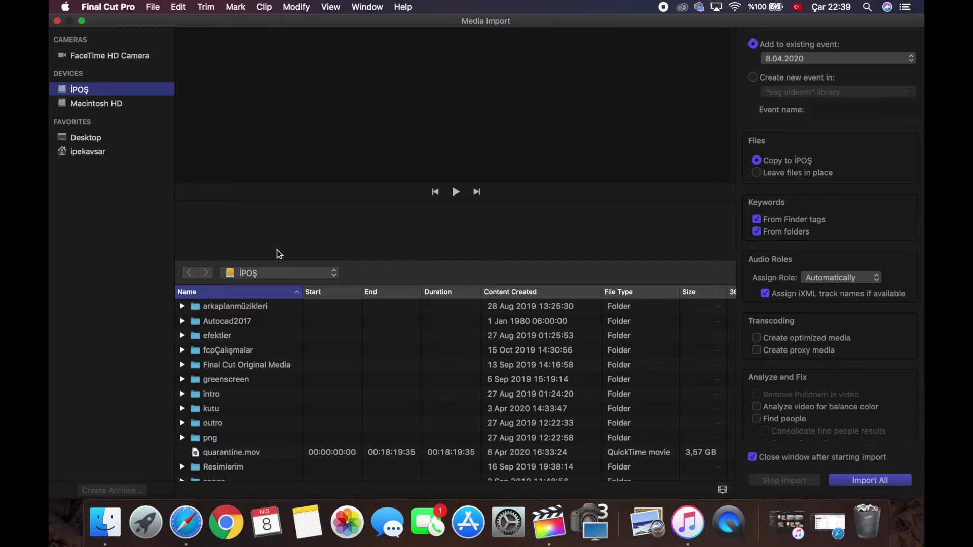
scroll(248, 390, down, 1)
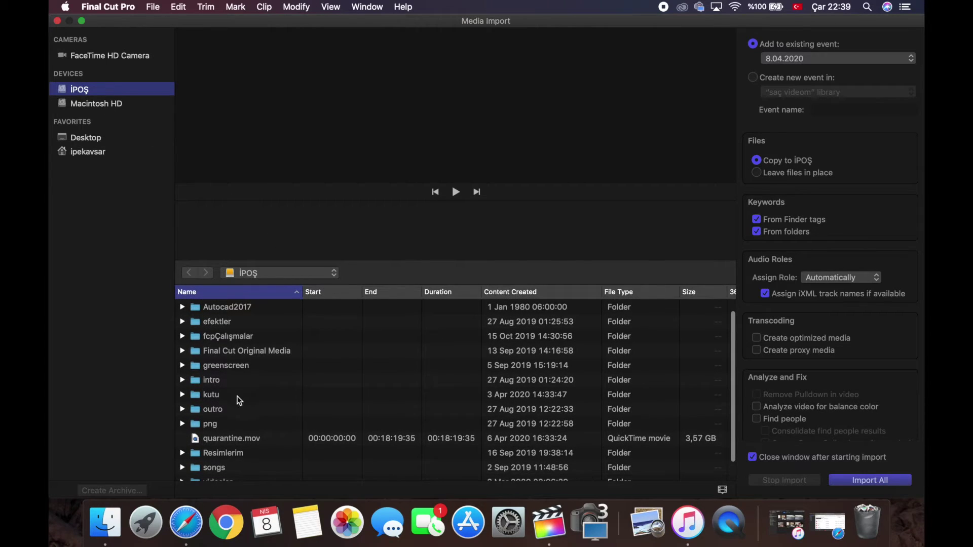
double_click(211, 411)
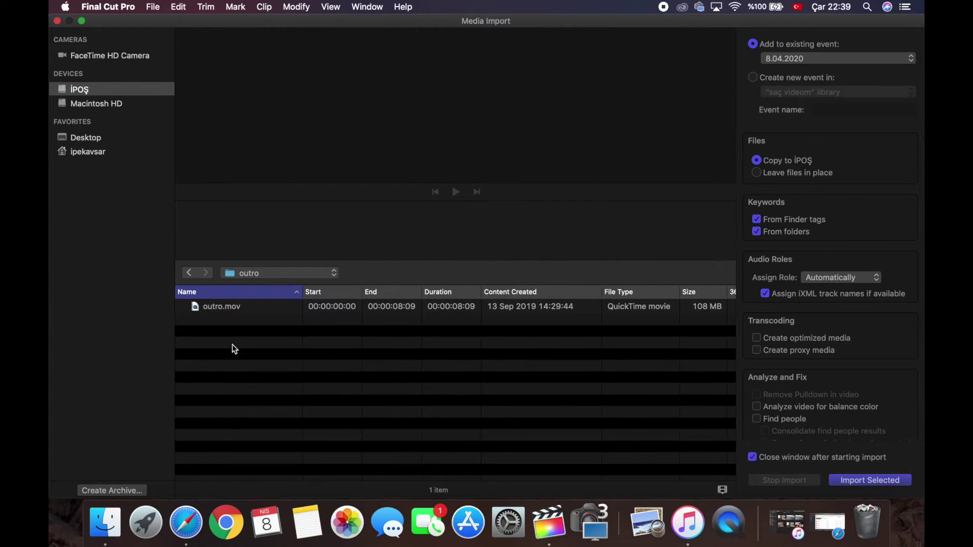
click(247, 311)
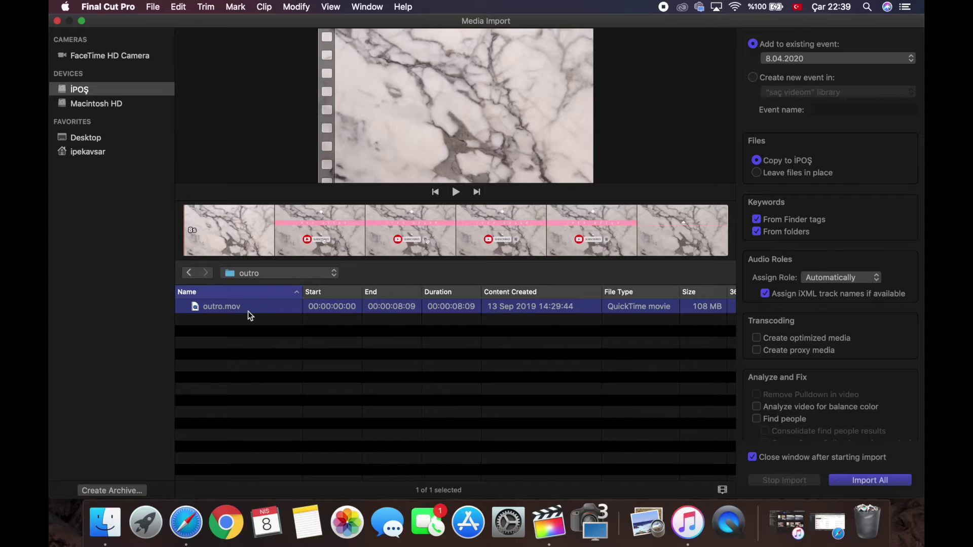
click(849, 479)
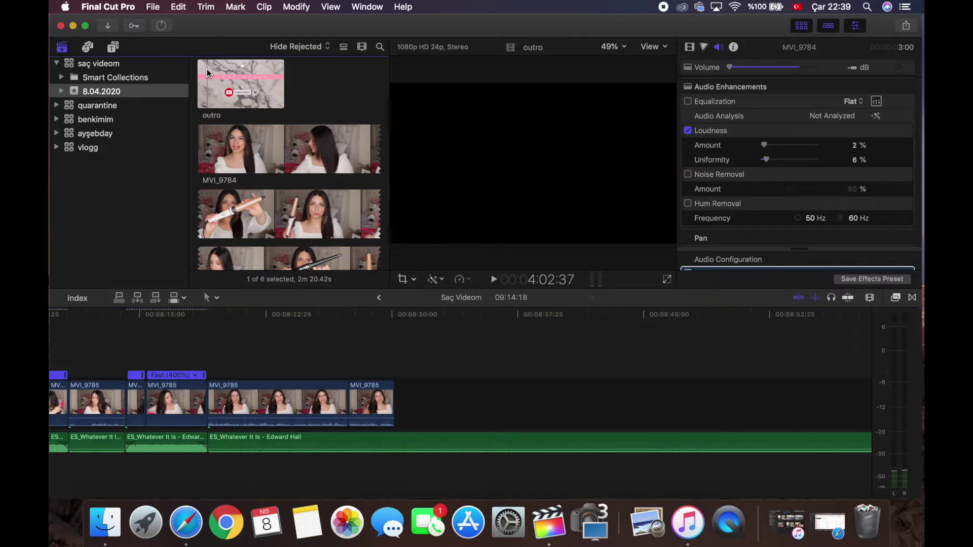
click(205, 68)
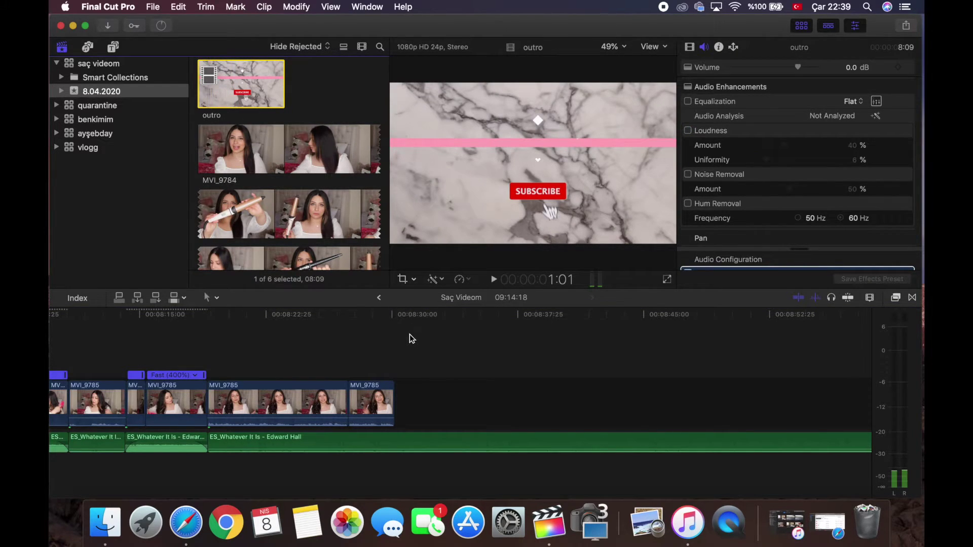
drag(411, 339, 457, 435)
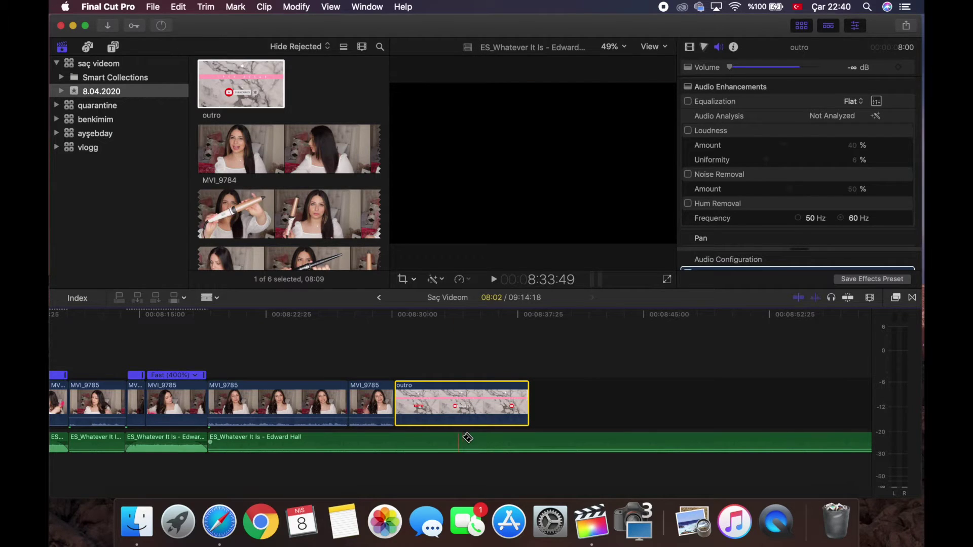
Blade the music beneath the outro clip at the outro's end and at its start.
click(530, 439)
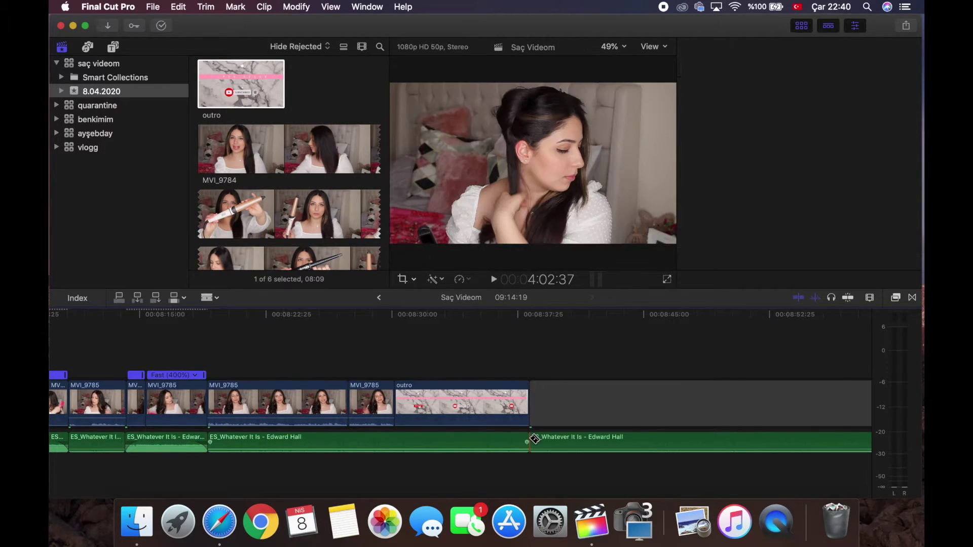
click(399, 437)
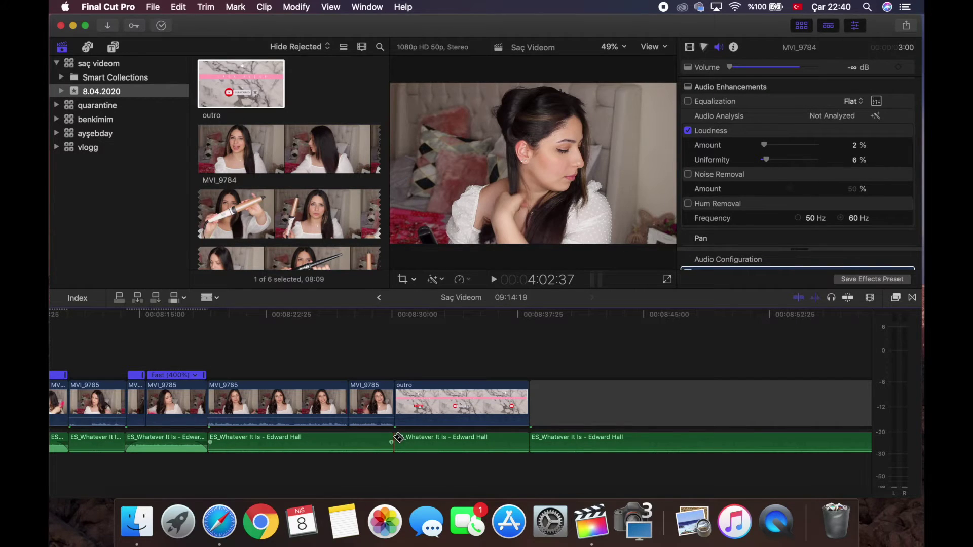
Delete the gap and the music segment that follow the outro clip.
key(a)
click(603, 408)
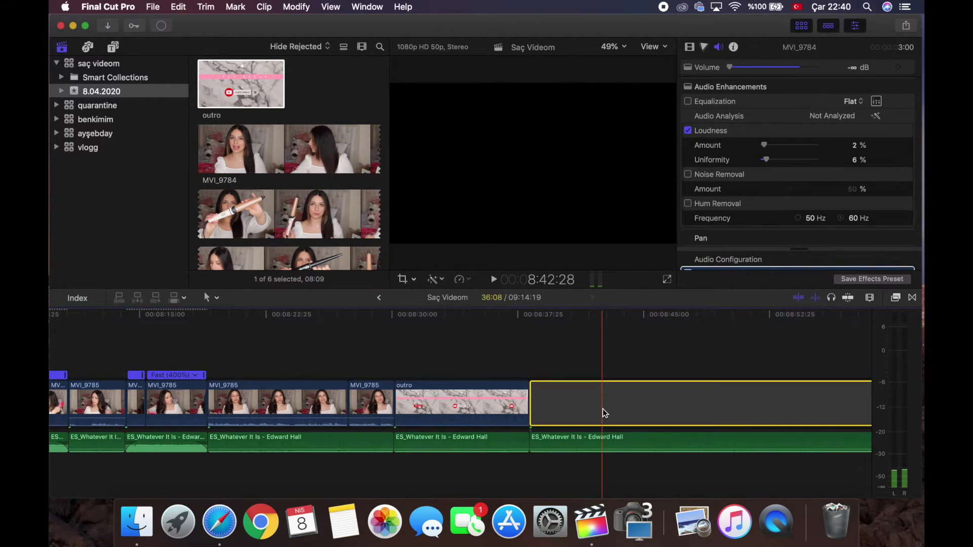
super+click(609, 438)
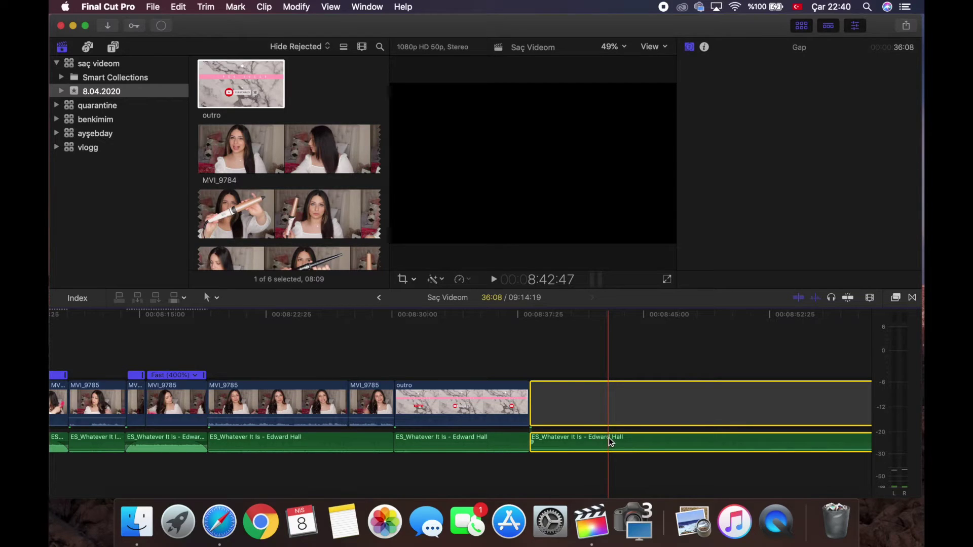
key(BackSpace)
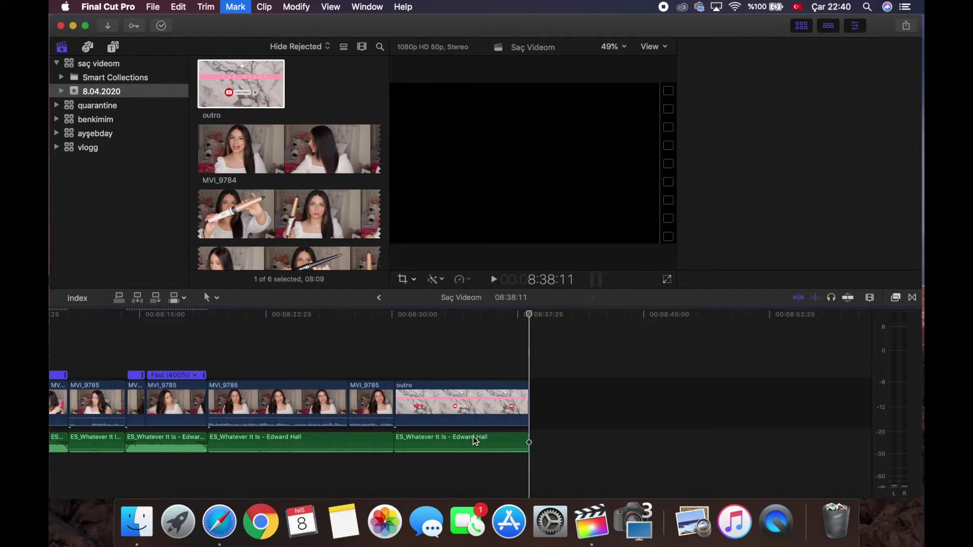
Raise the music beneath the outro to -6.0 dB and add short fades at its start and end.
click(443, 449)
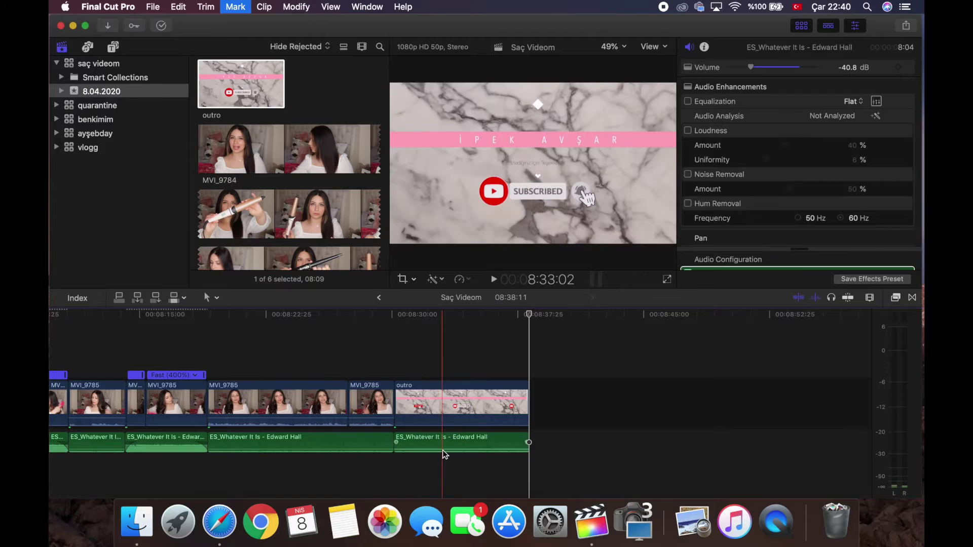
drag(442, 448, 406, 443)
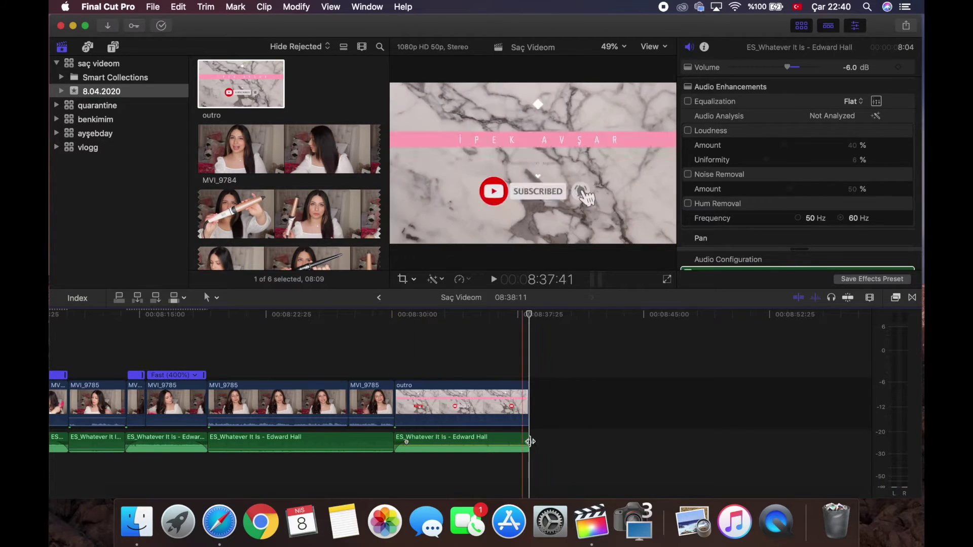
drag(528, 444, 519, 444)
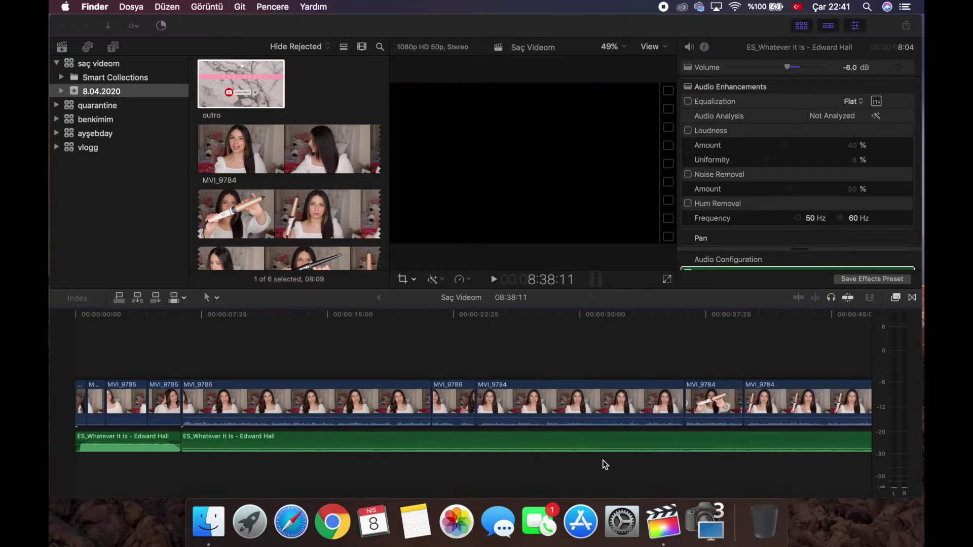
Add the Preset 06 heart title from the Pixel Film Studios Volume 2 titles above the very start of the timeline.
click(114, 47)
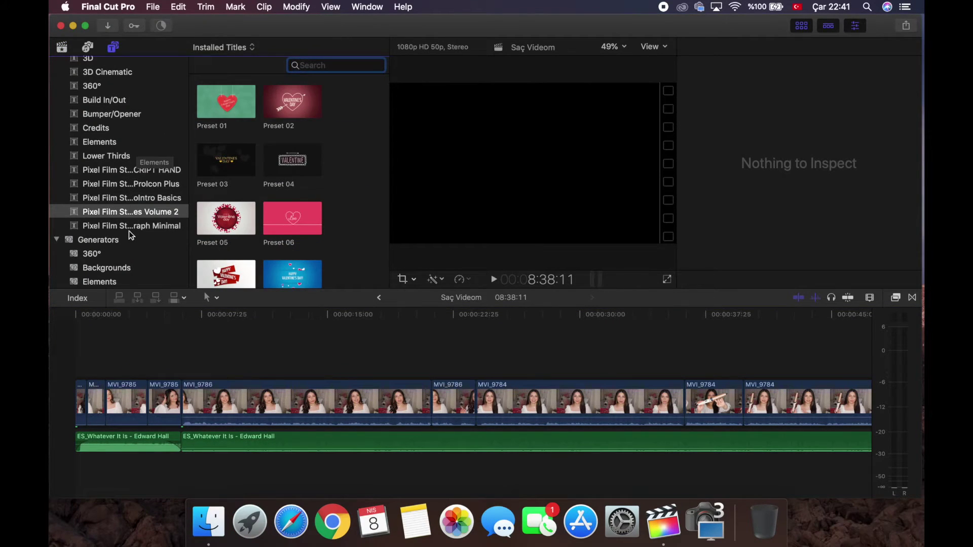
click(280, 217)
drag(279, 217, 72, 362)
click(93, 351)
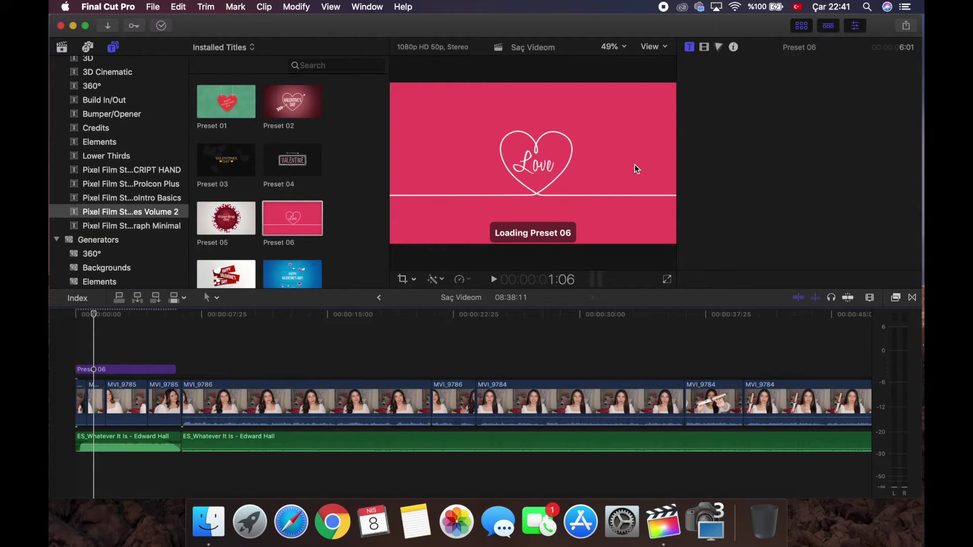
Make the Preset 06 title editable and replace its text "Love" with the creator's full name.
click(852, 82)
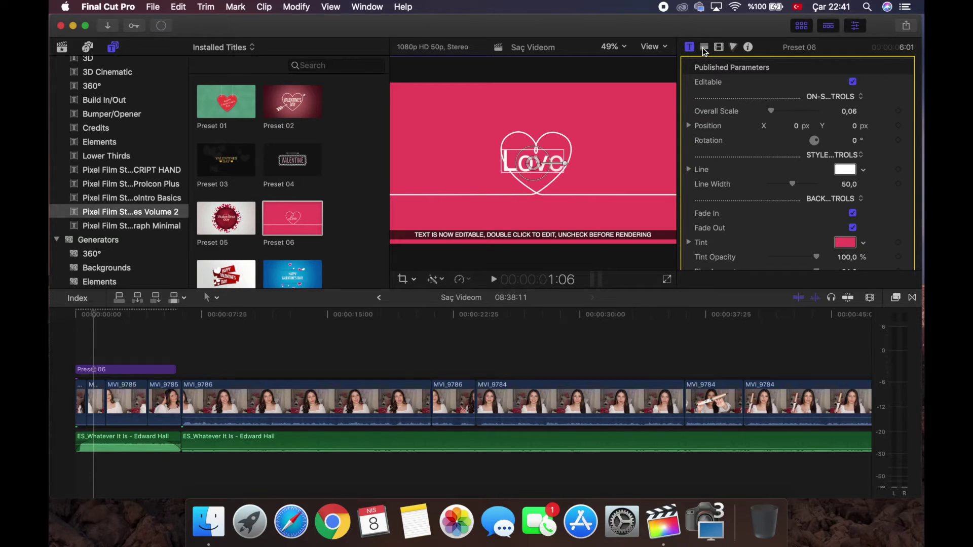
click(703, 48)
click(714, 104)
key(BackSpace)
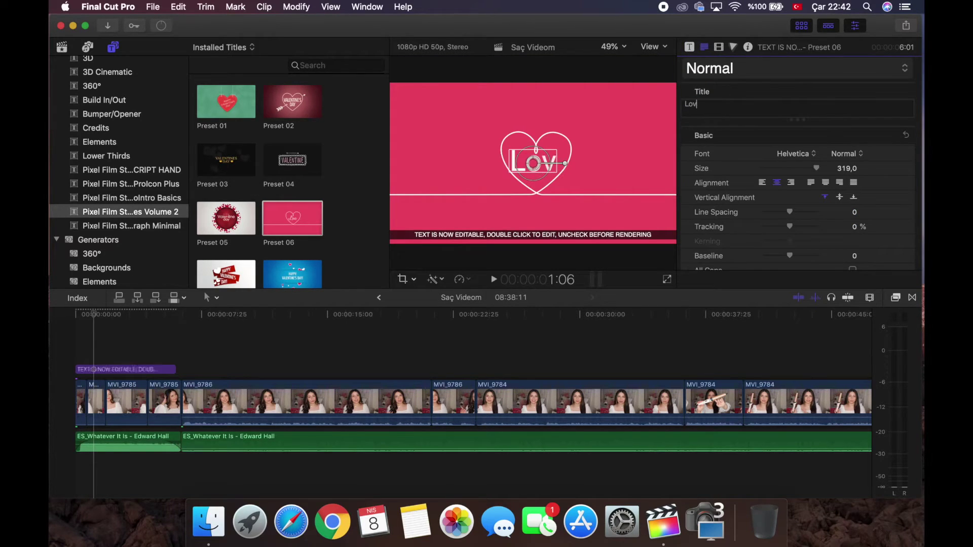
key(BackSpace)
key(BackSpace)
key(BackSpace)
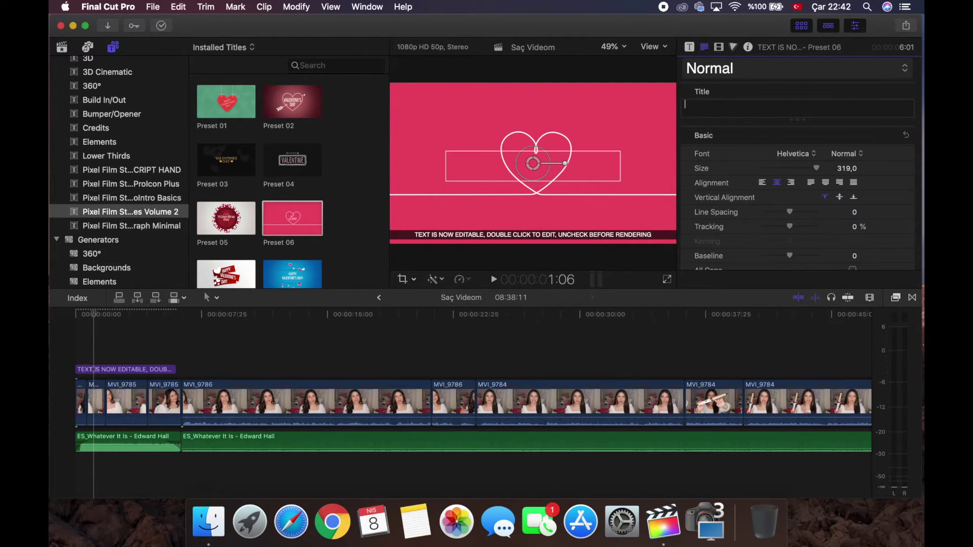
text(İpek Av)
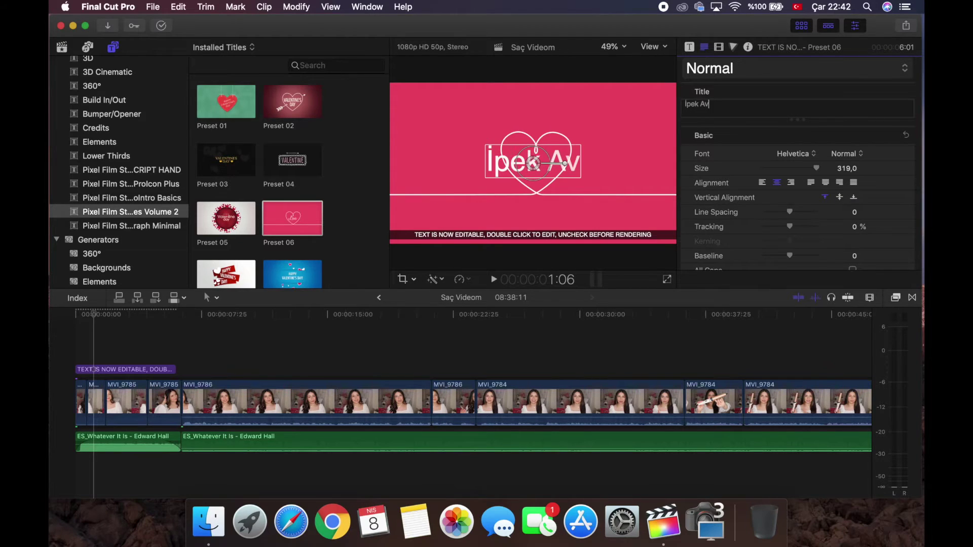
text(şar)
Set the title's font to Handwriting - Dakota and its size to 113, and centre the text inside the heart.
click(807, 154)
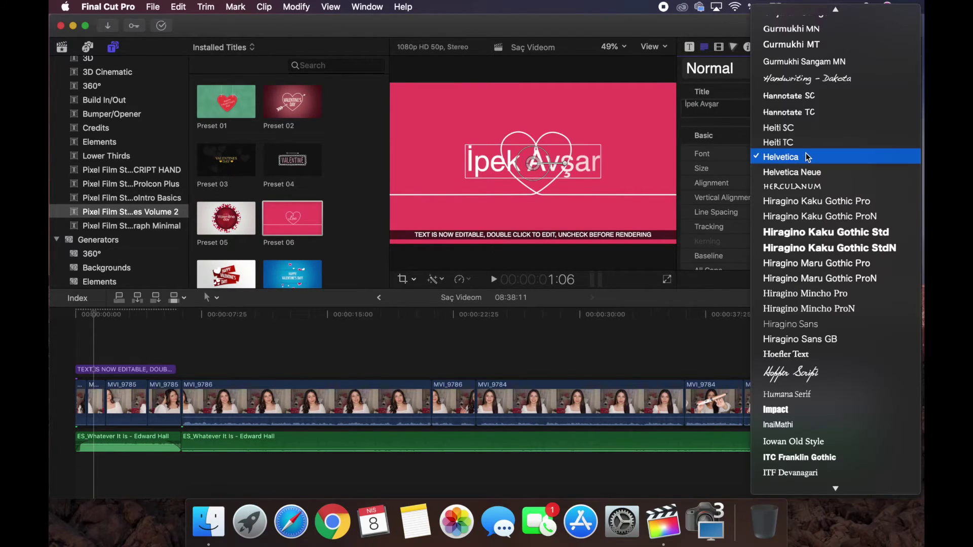
click(813, 82)
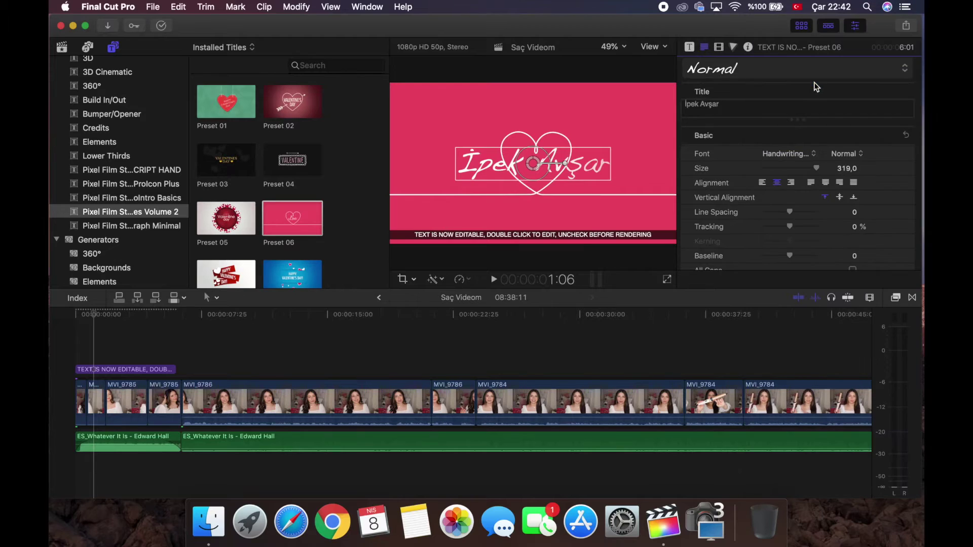
drag(813, 170, 791, 174)
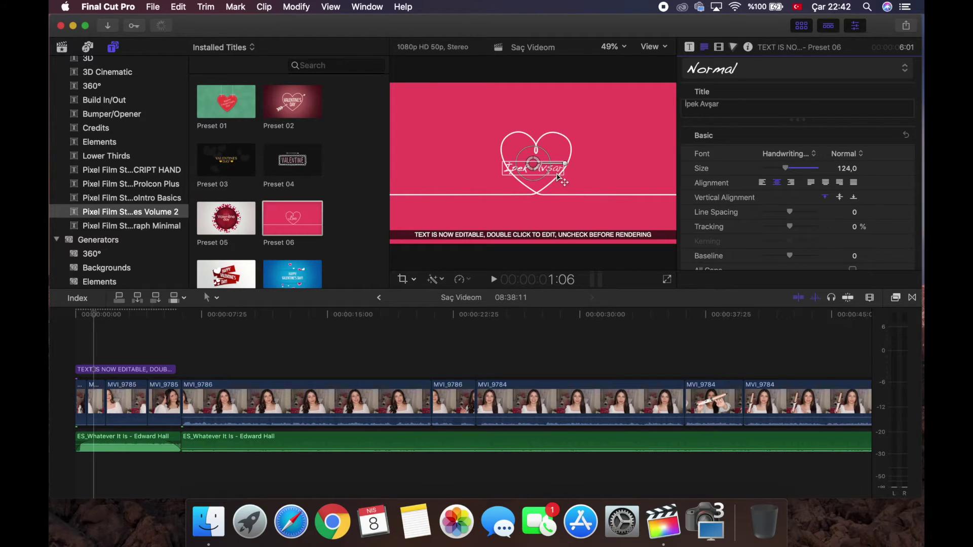
drag(557, 177, 561, 170)
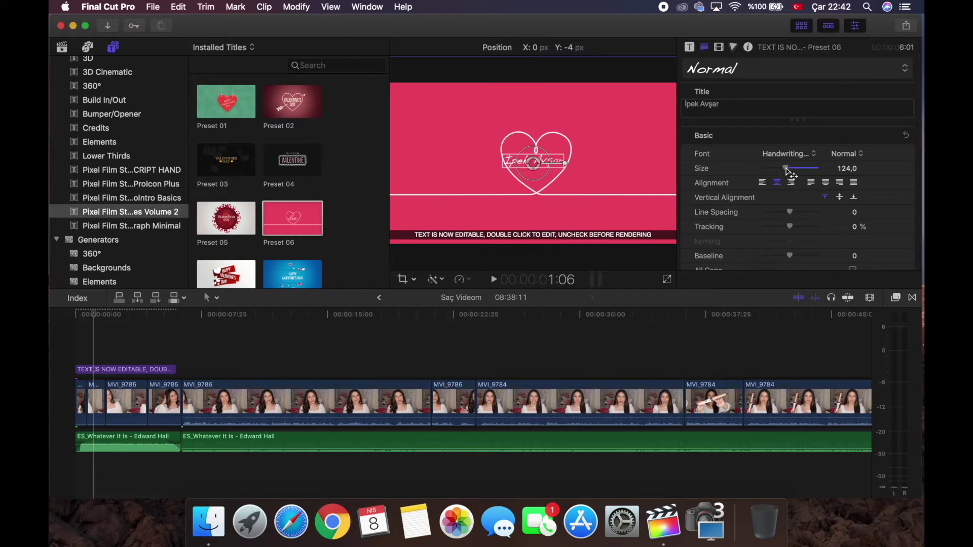
drag(783, 169, 782, 168)
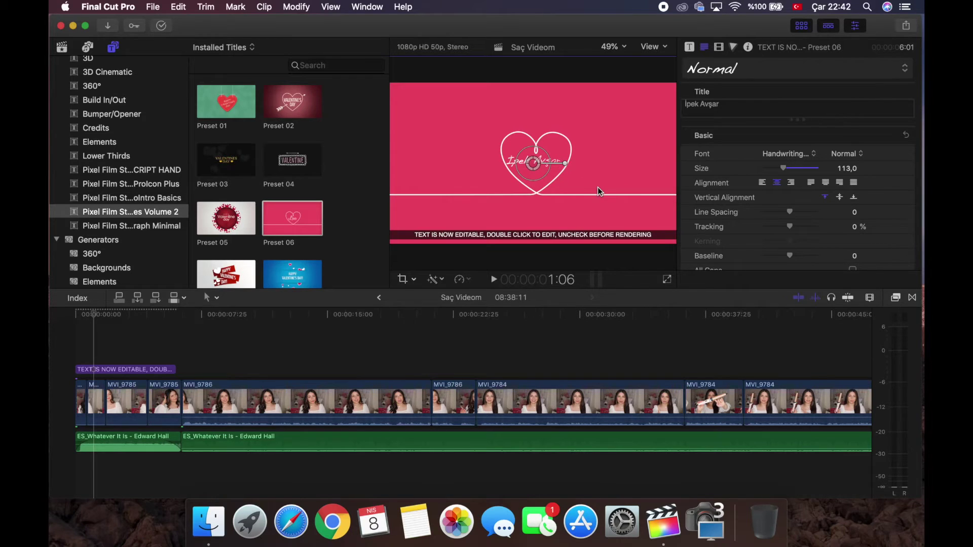
Turn off the Editable option of the heart title.
click(129, 342)
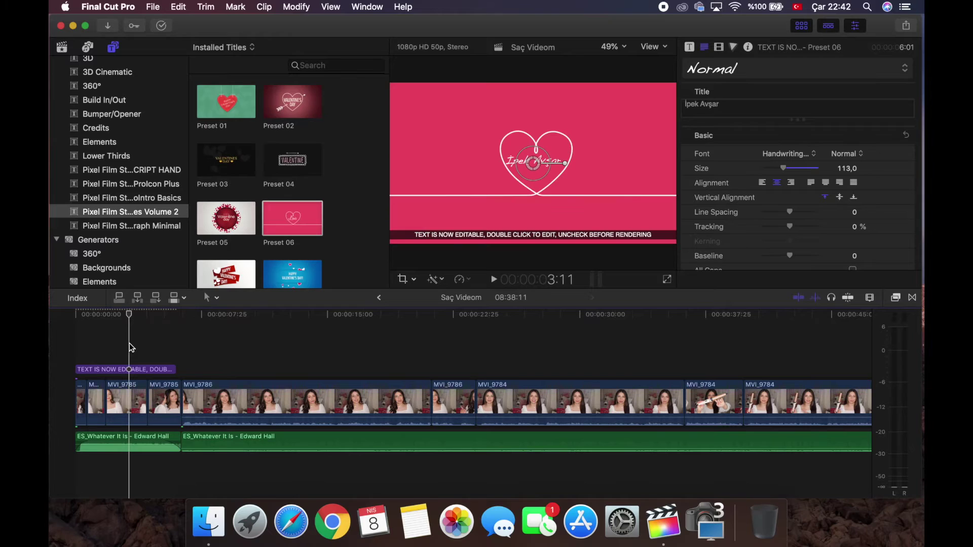
click(689, 48)
click(853, 82)
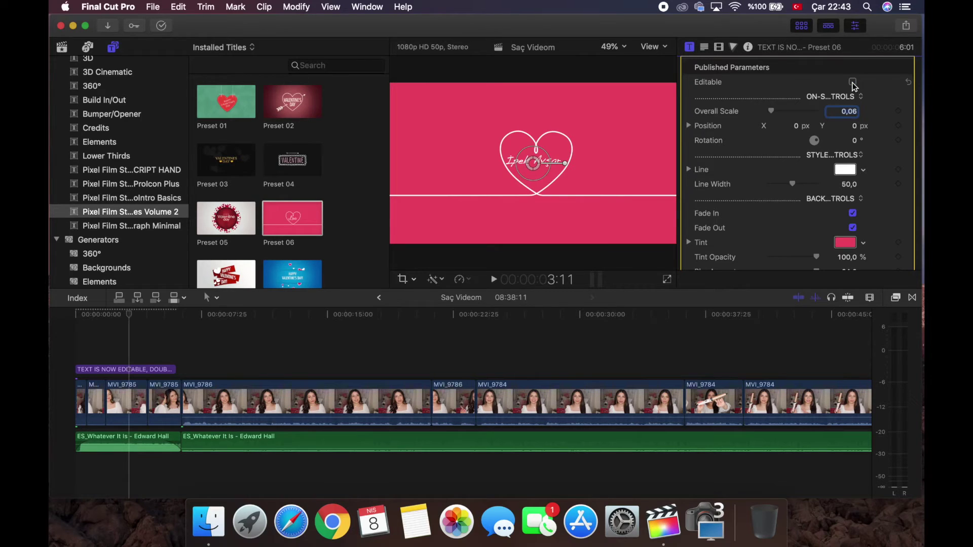
Set the title's tint opacity to 0 %, blur amount to 0 and saturation to 100, and move the heart to the lower part of the frame.
scroll(810, 226, down, 5)
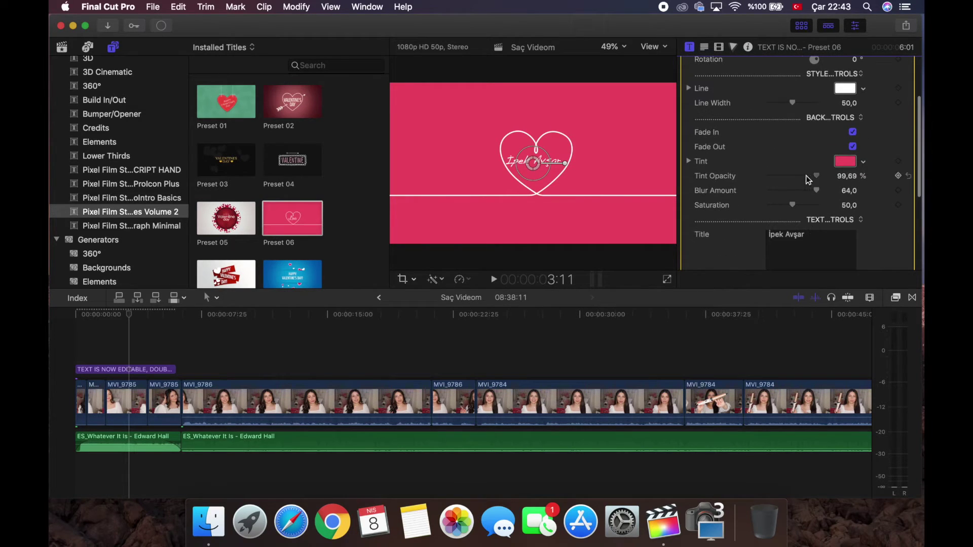
drag(806, 177, 756, 198)
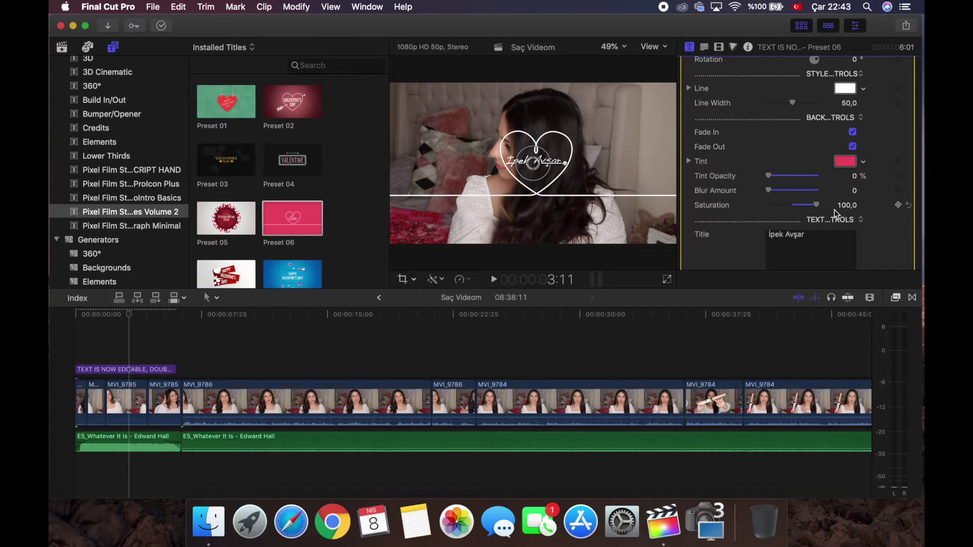
drag(539, 182, 539, 213)
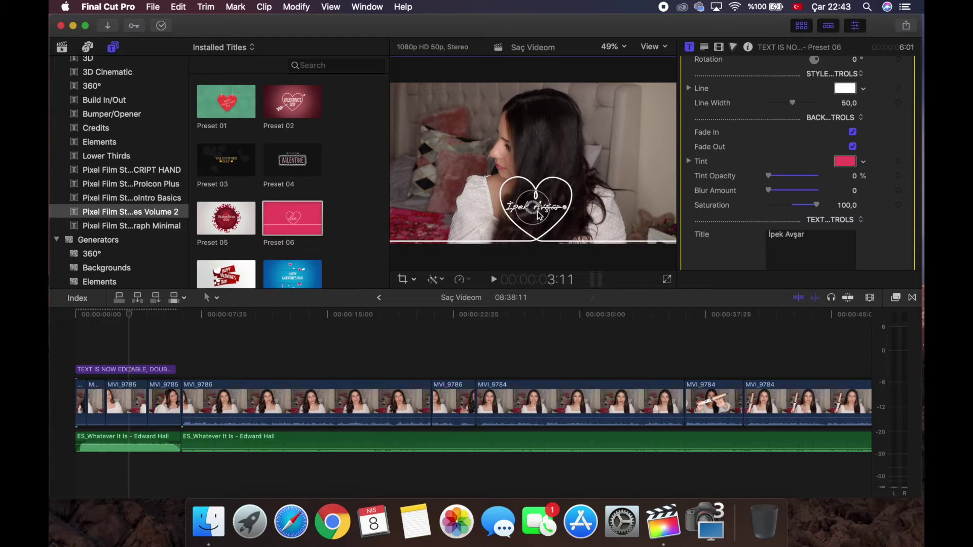
click(302, 360)
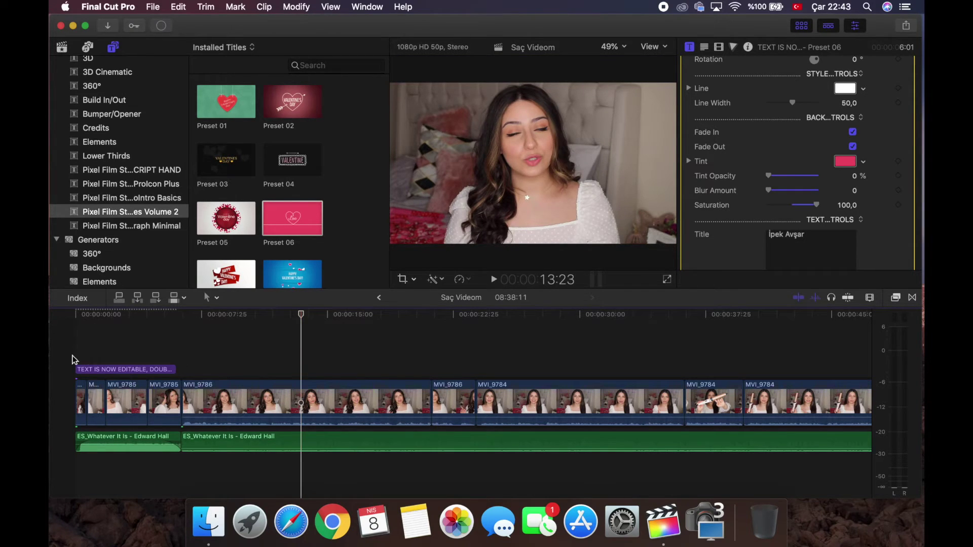
Place IMG_8096.TRIM from the quarantine library above the start of the first MVI_9786 clip and apply the Keyer effect to it.
click(62, 47)
drag(221, 165, 185, 360)
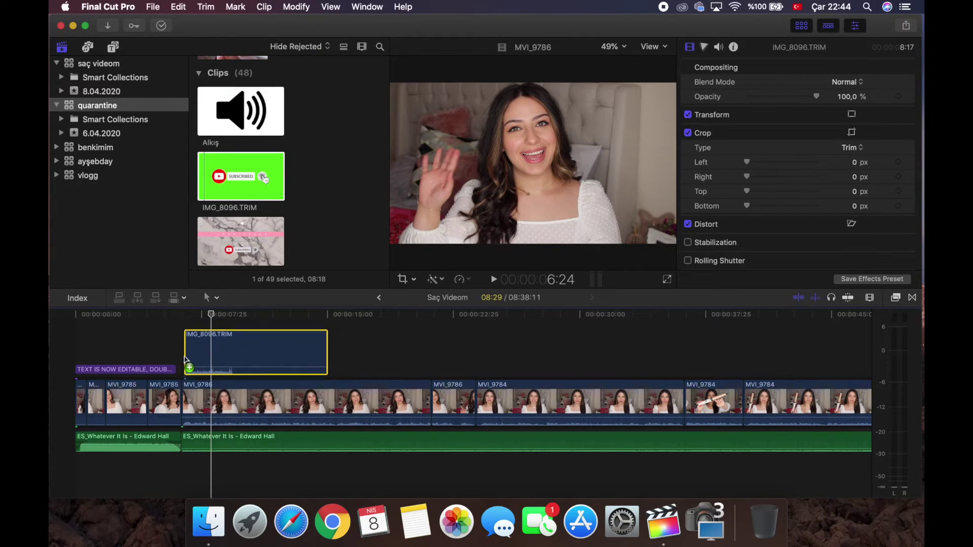
click(895, 299)
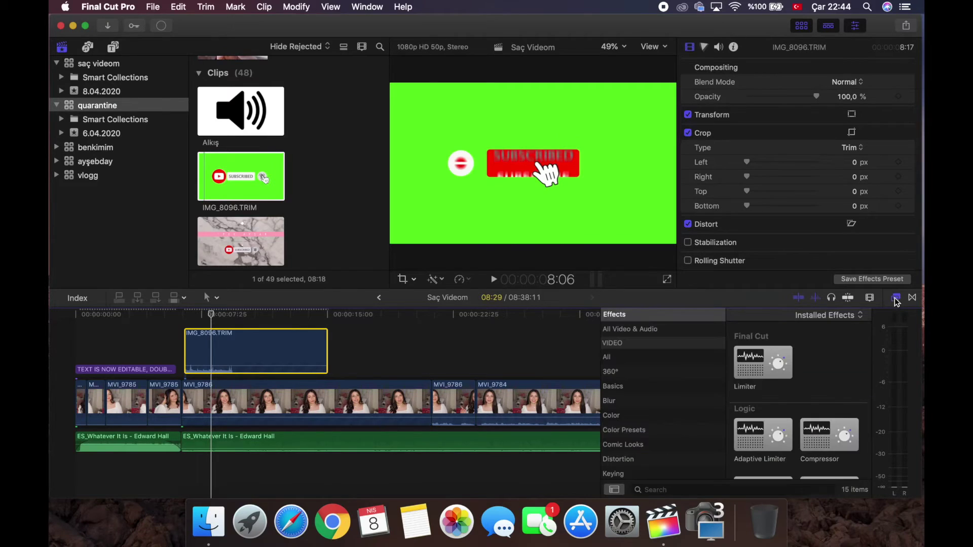
click(627, 476)
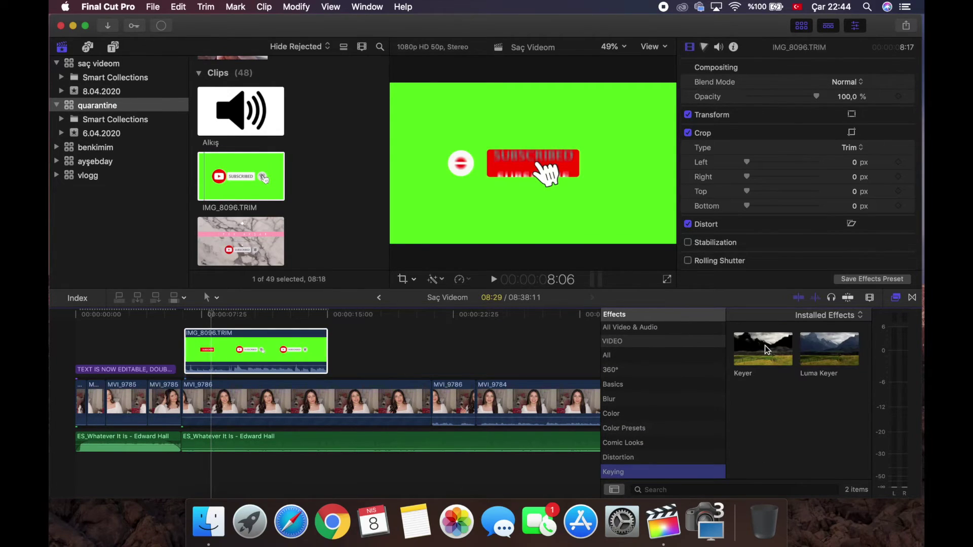
drag(762, 348, 303, 346)
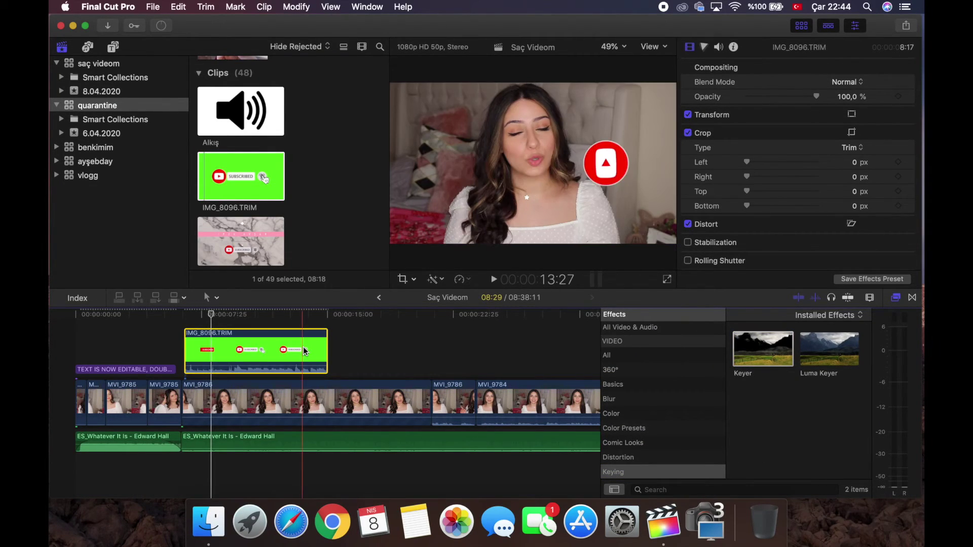
key(super+5)
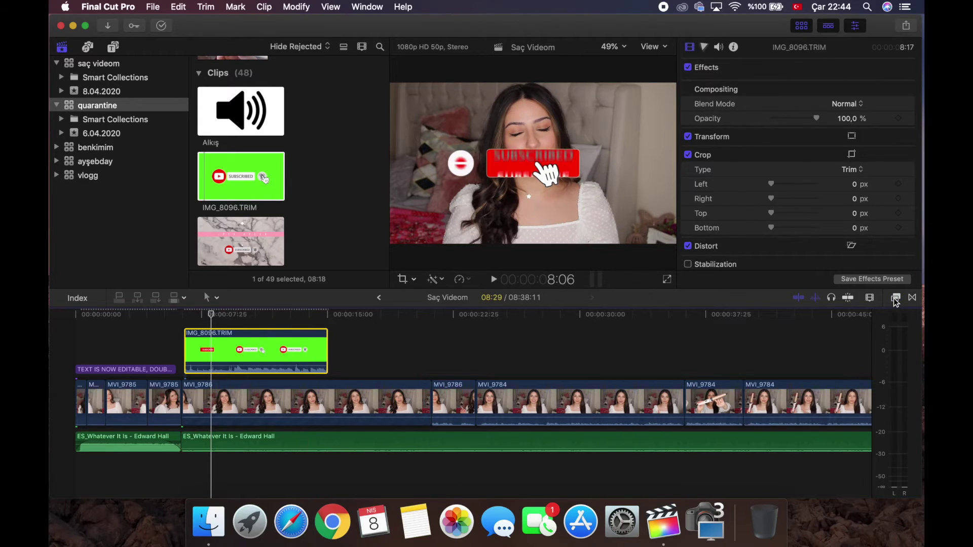
Transform the subscribe-button overlay, scaling it down and moving it to the lower-left corner of the frame.
click(403, 281)
click(419, 282)
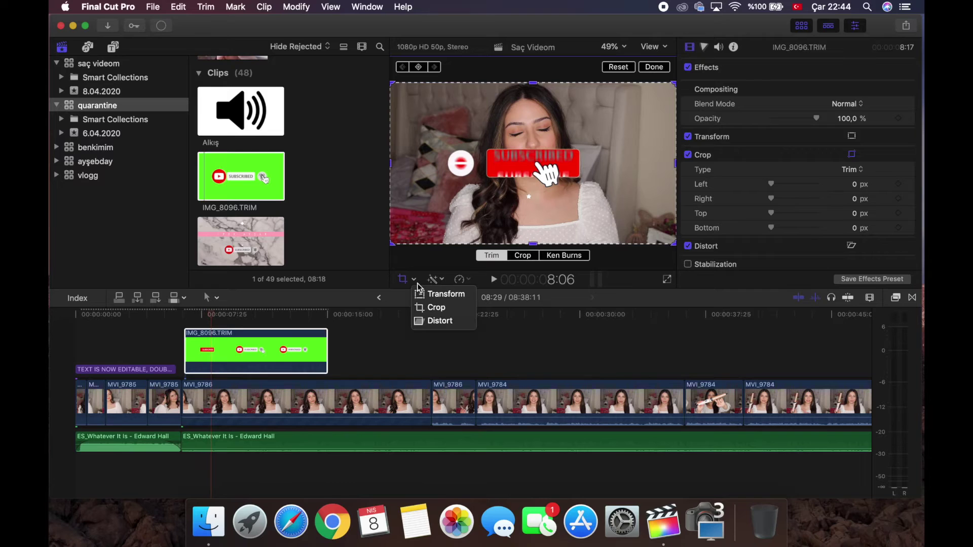
click(428, 298)
key(shift+t)
drag(392, 245, 397, 255)
drag(438, 224, 452, 210)
drag(539, 168, 451, 222)
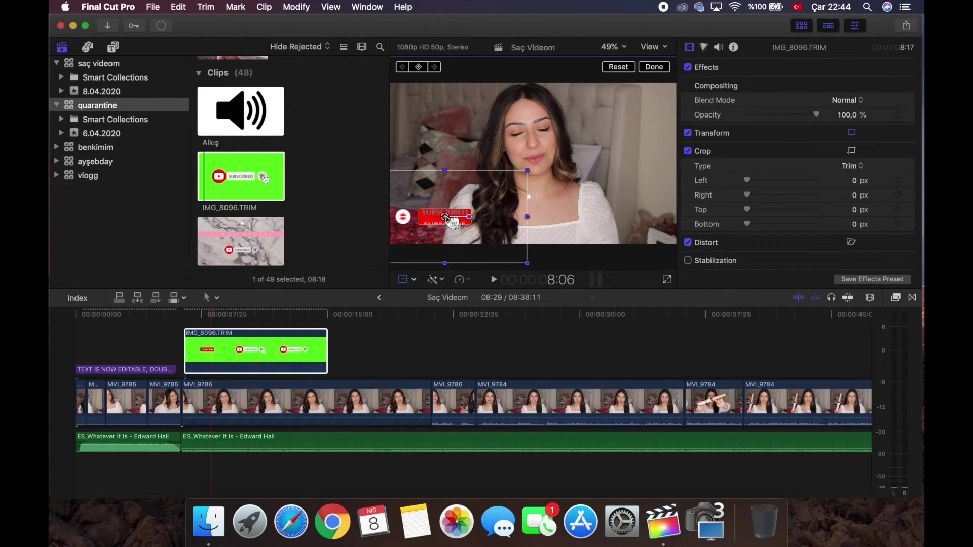
Close the on-screen transform controls and add the Custom title from Build In/Out above the short MVI_9784 clip showing the curling iron.
click(359, 351)
scroll(358, 351, right, 8)
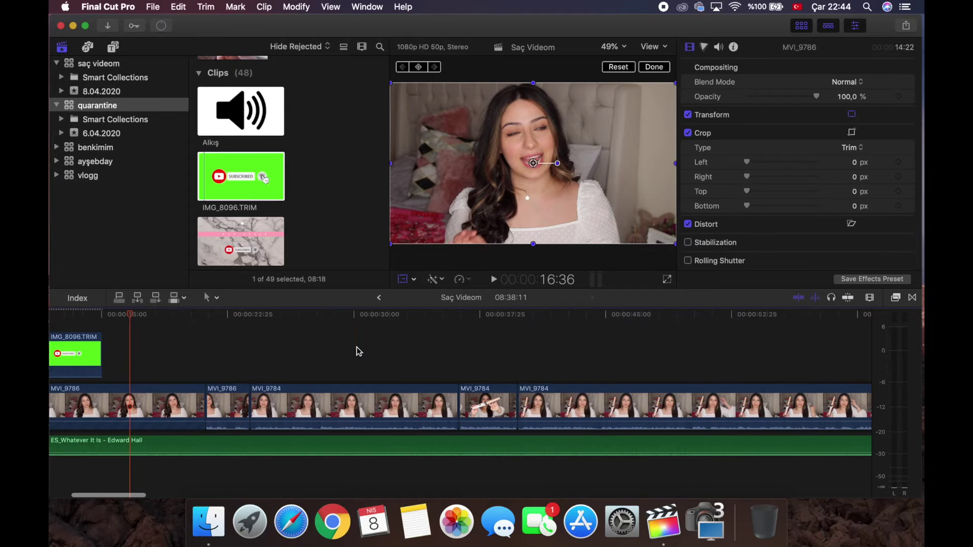
click(303, 361)
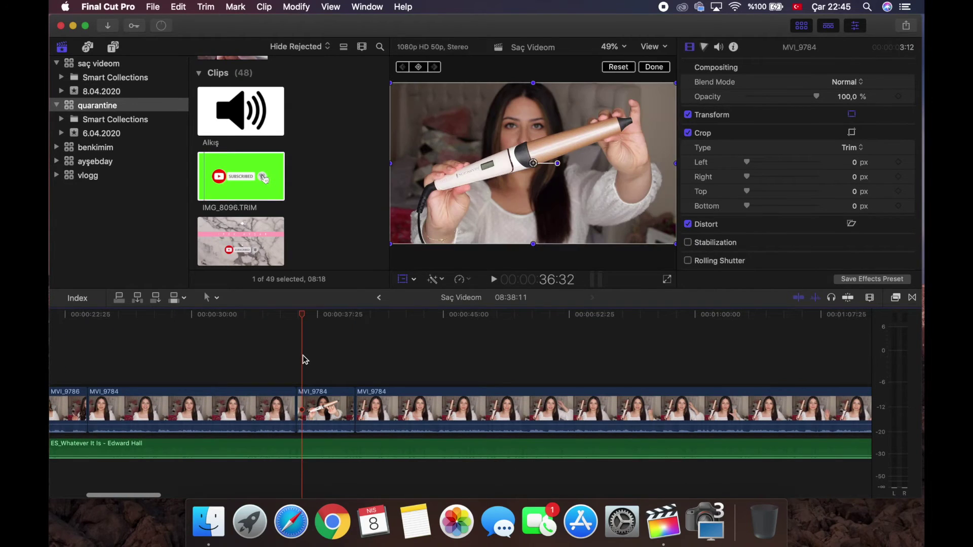
click(404, 279)
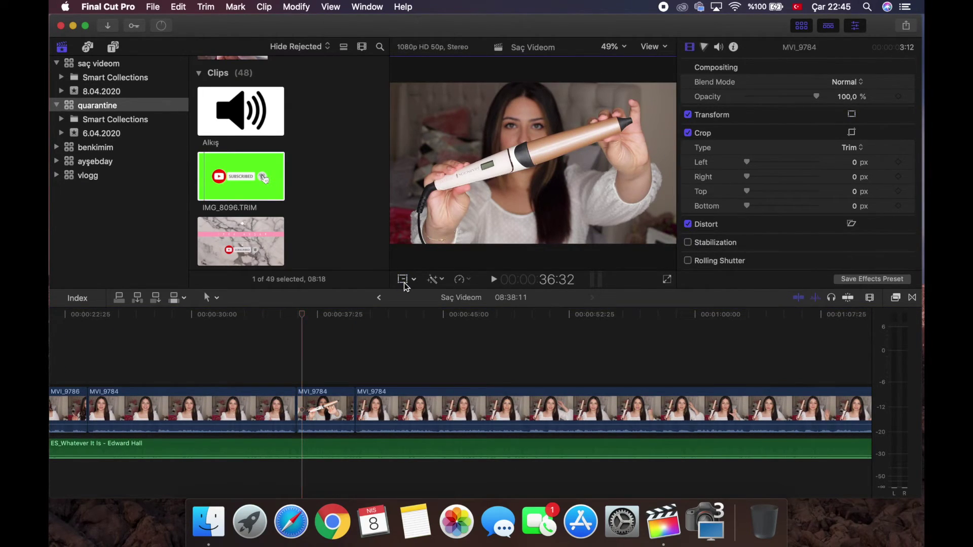
click(114, 47)
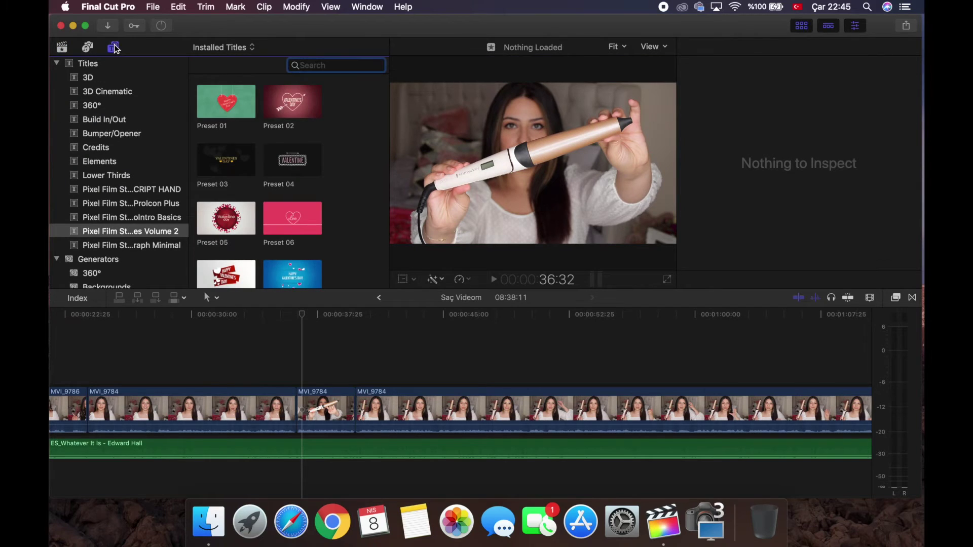
click(109, 121)
click(281, 218)
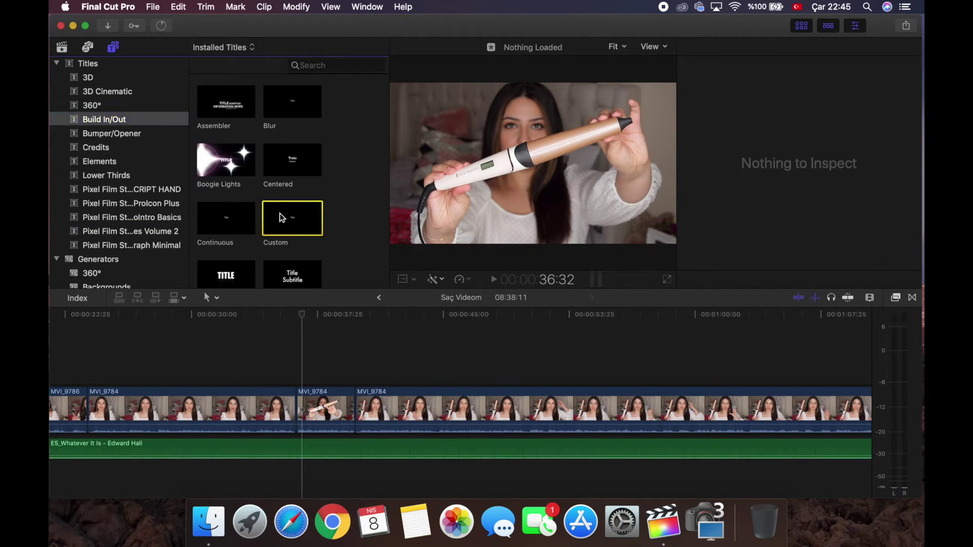
drag(279, 215, 302, 375)
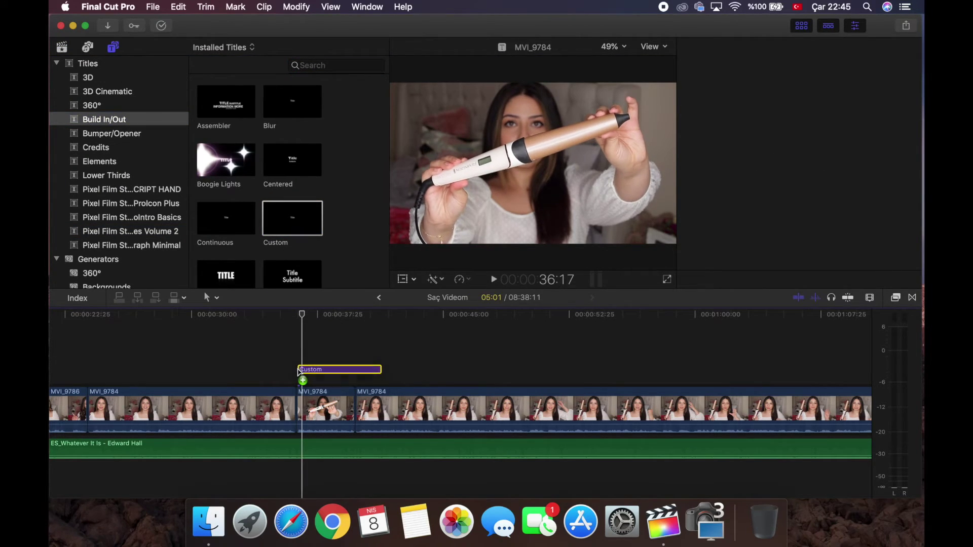
Replace the placeholder text of the Custom title above the curling iron clip with "Remington".
click(329, 361)
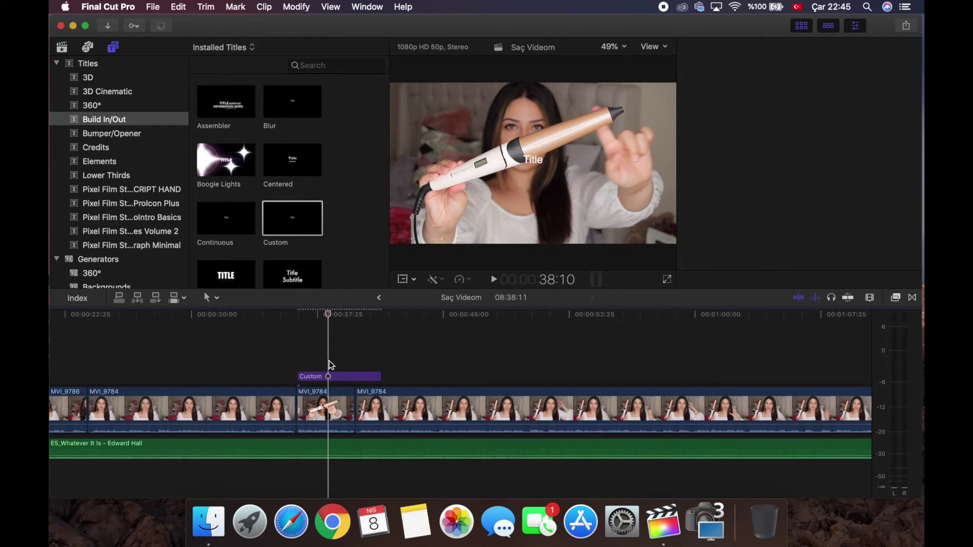
key(super+4)
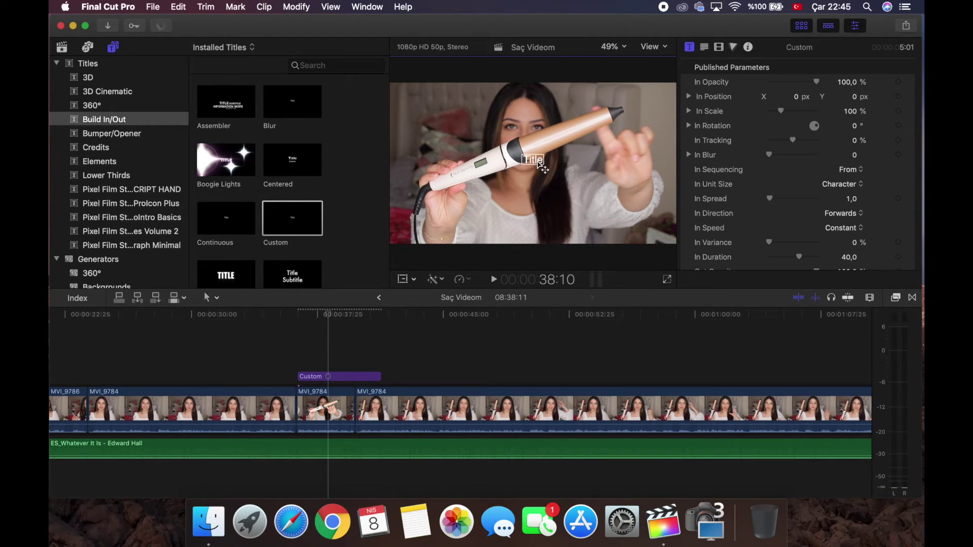
double_click(541, 165)
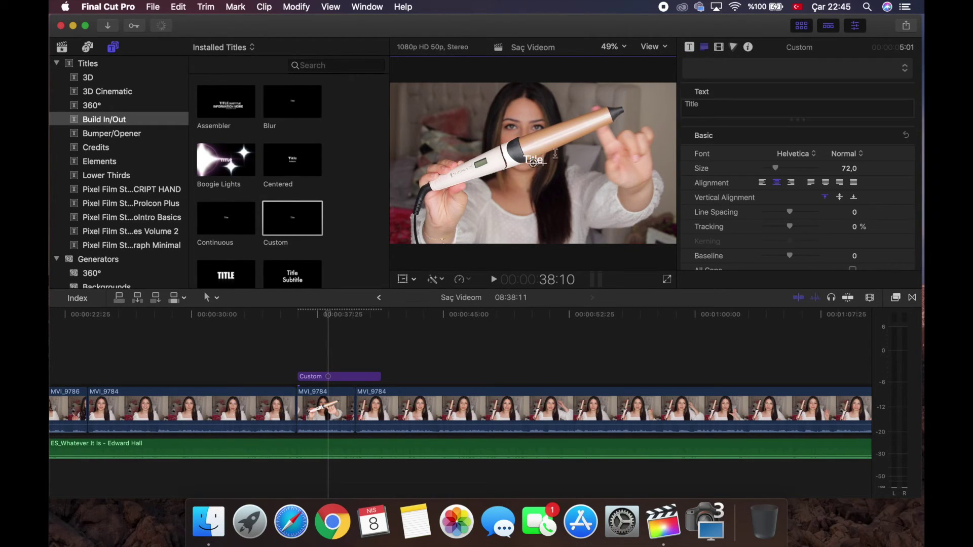
click(715, 108)
text(Remi)
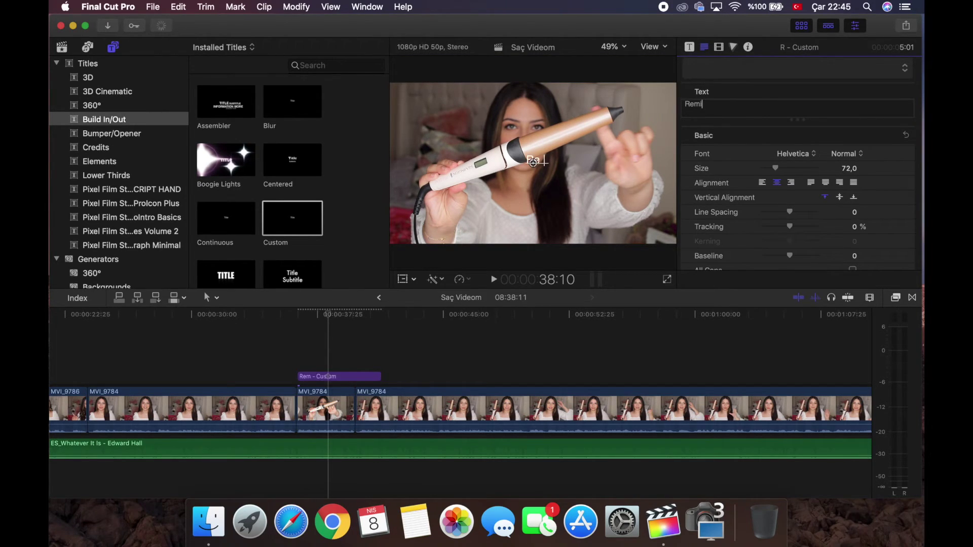
text(ngton)
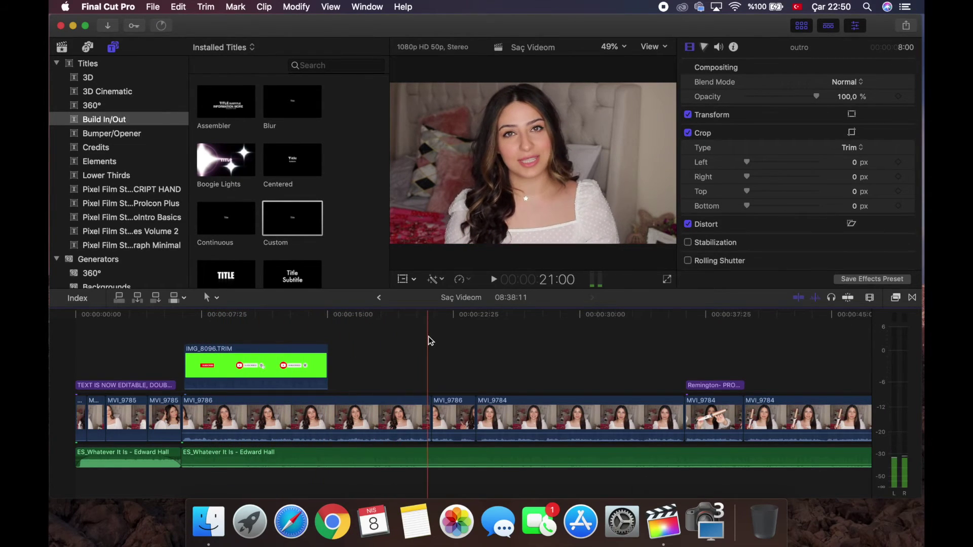
Review the whole timeline from start to outro and back, checking the product titles, sped-up clips, music and subscribe overlays.
scroll(428, 336, right, 10)
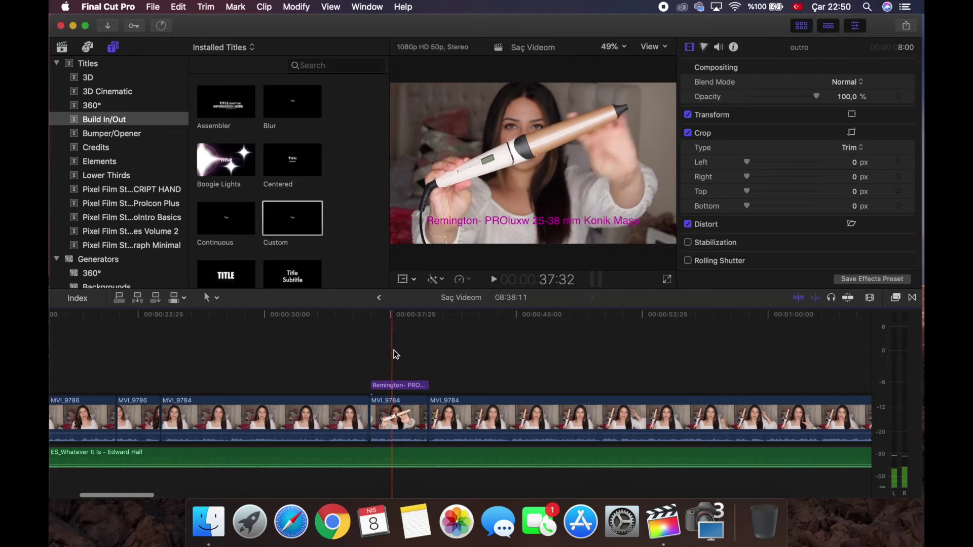
scroll(526, 347, right, 20)
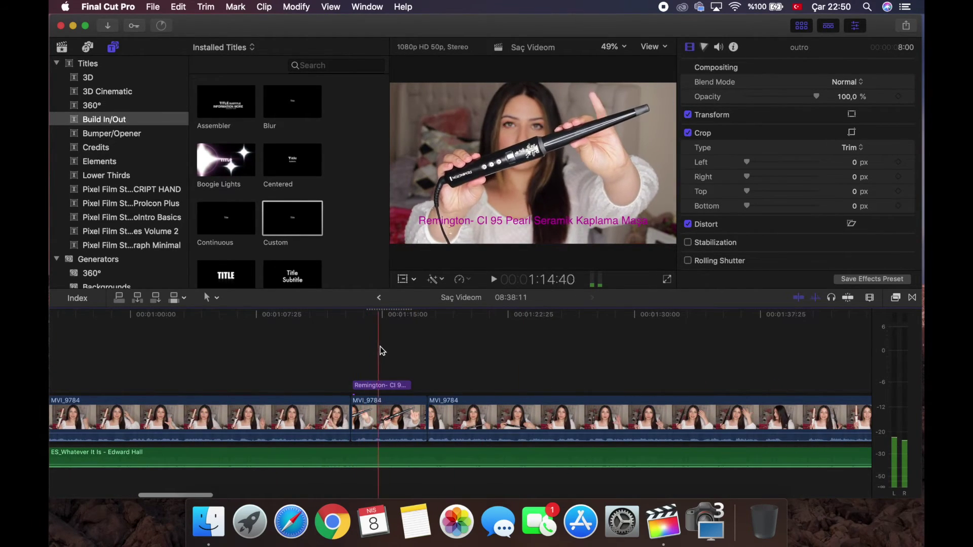
scroll(540, 339, right, 20)
scroll(540, 339, right, 20)
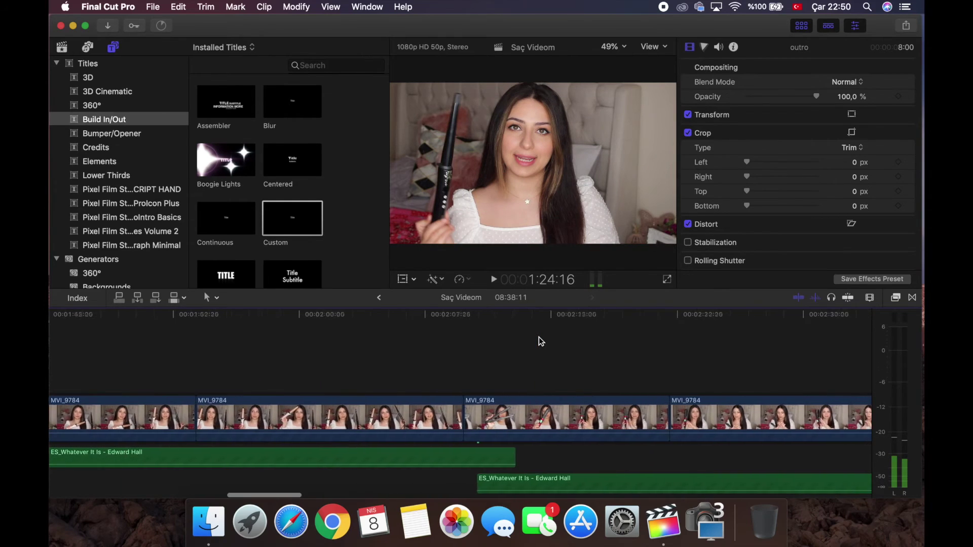
scroll(539, 341, right, 20)
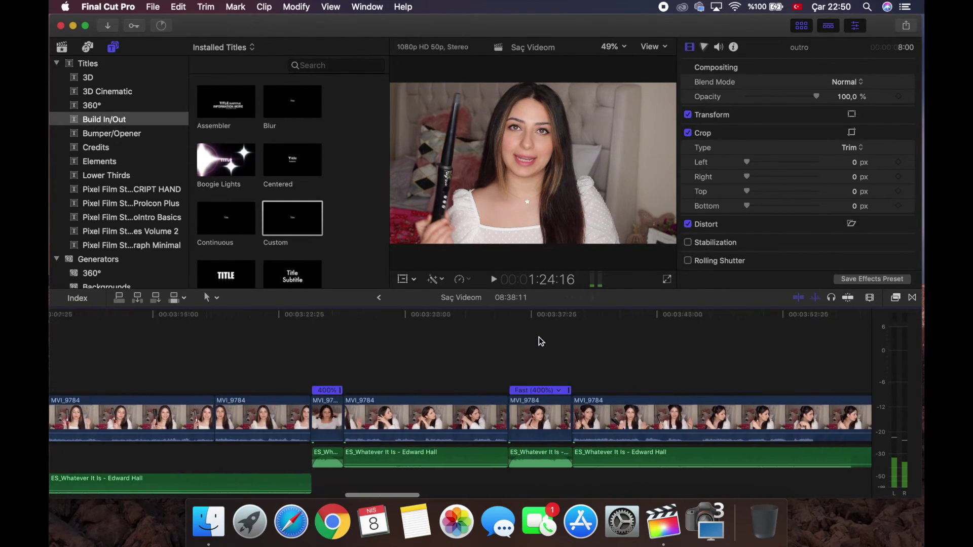
scroll(539, 340, right, 20)
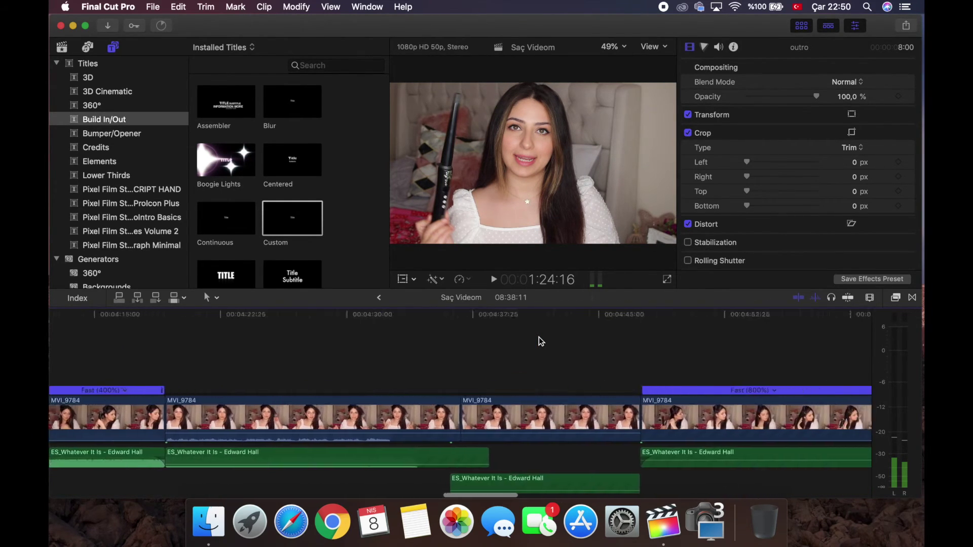
scroll(541, 341, right, 20)
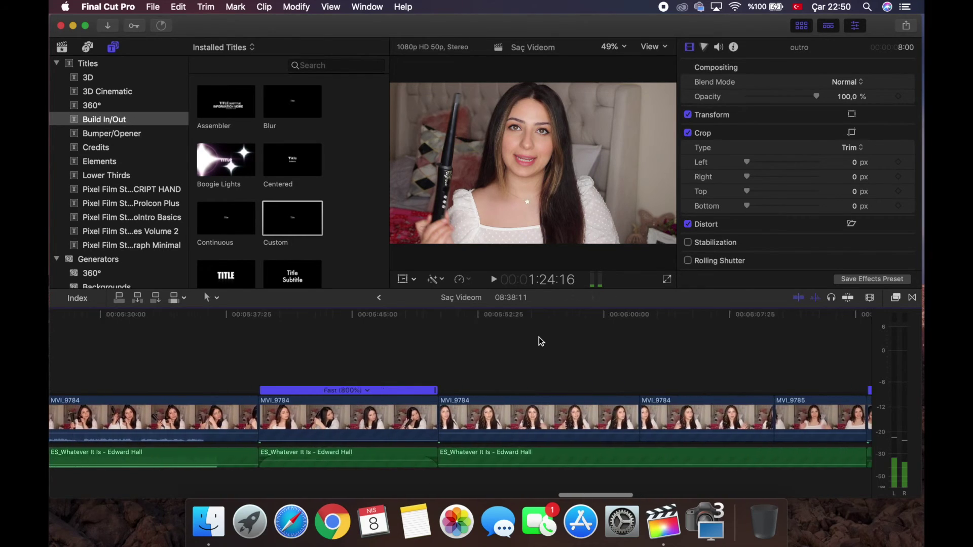
scroll(540, 341, right, 20)
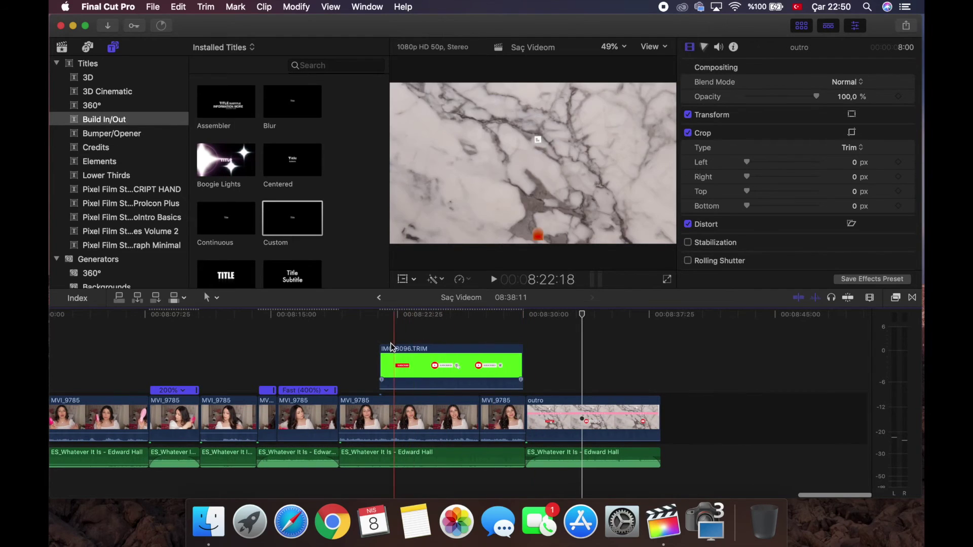
scroll(390, 357, left, 2)
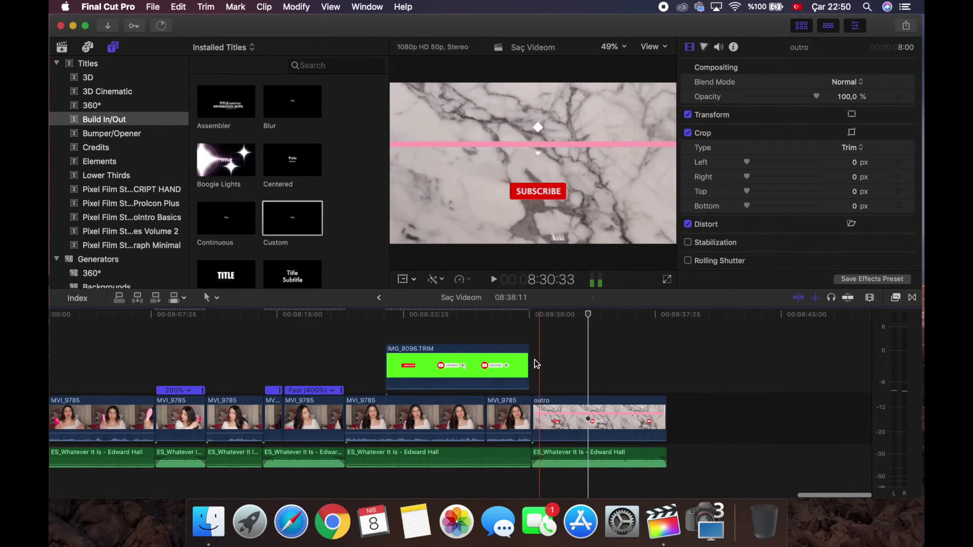
scroll(341, 350, left, 15)
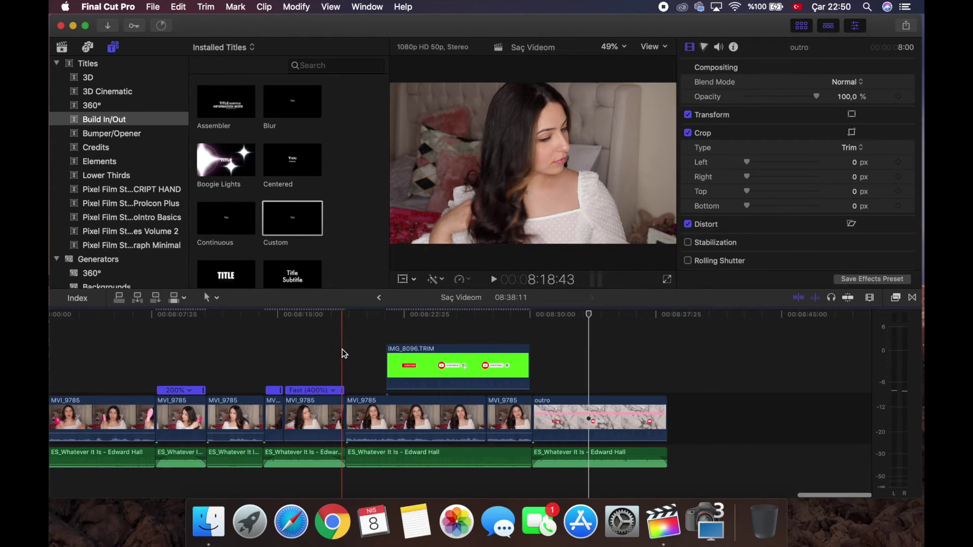
scroll(342, 349, left, 20)
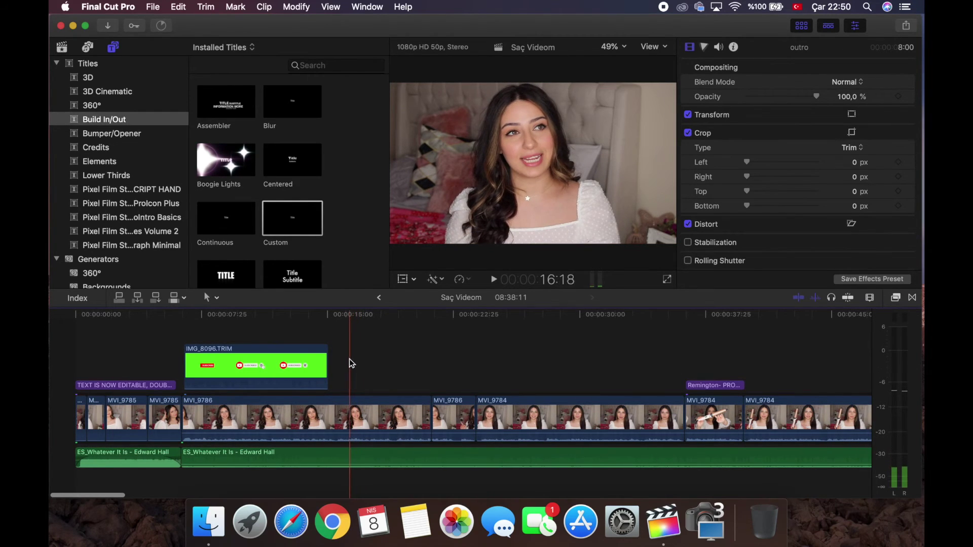
Check the background tasks and start a Master File export of the Saç Videom project.
click(161, 26)
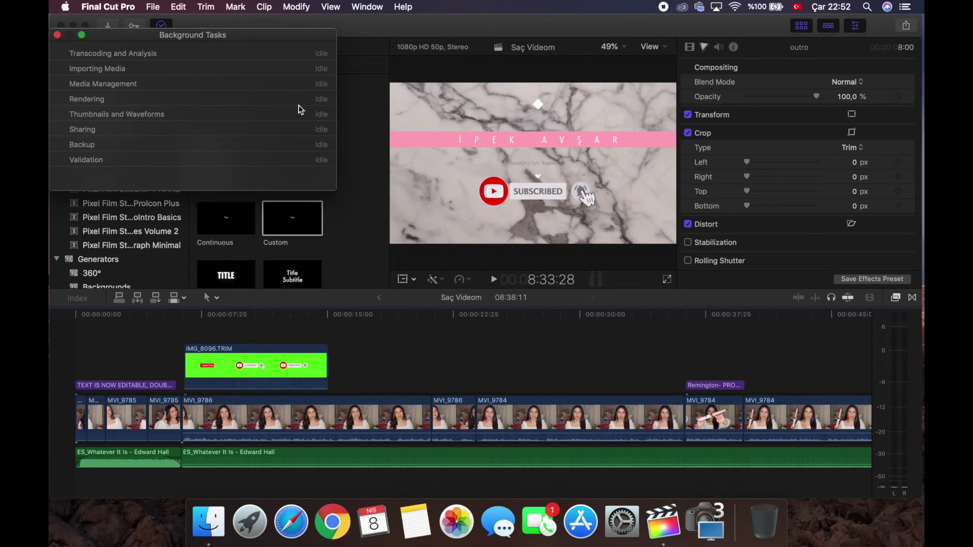
click(58, 35)
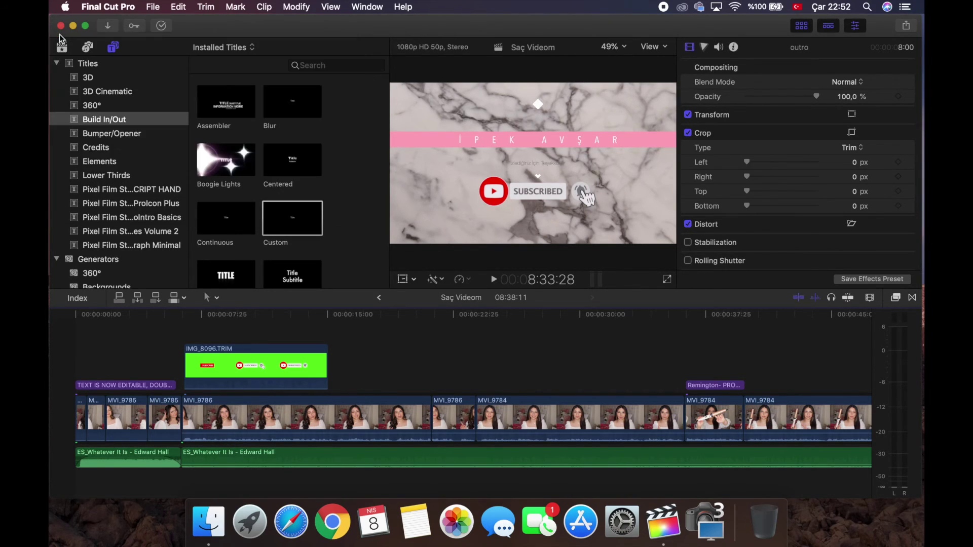
click(903, 28)
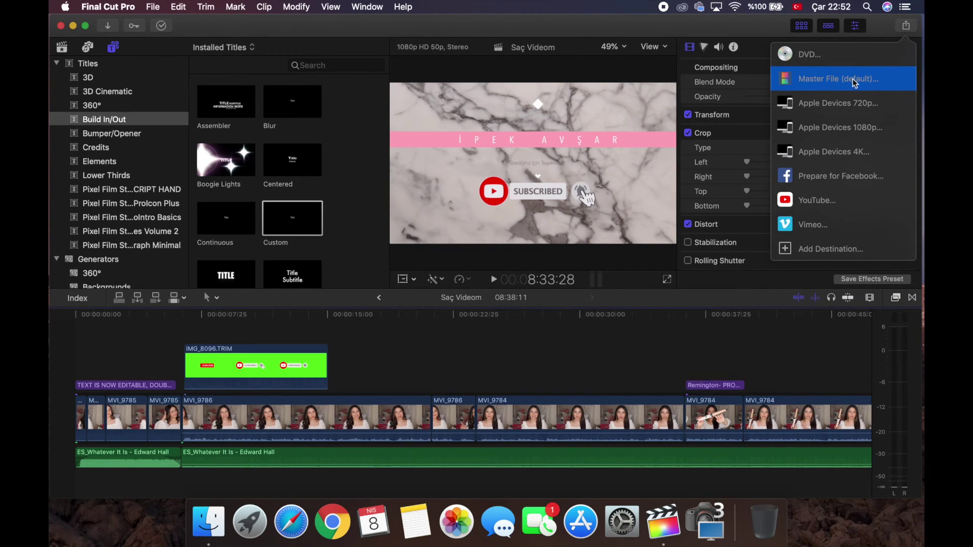
click(822, 81)
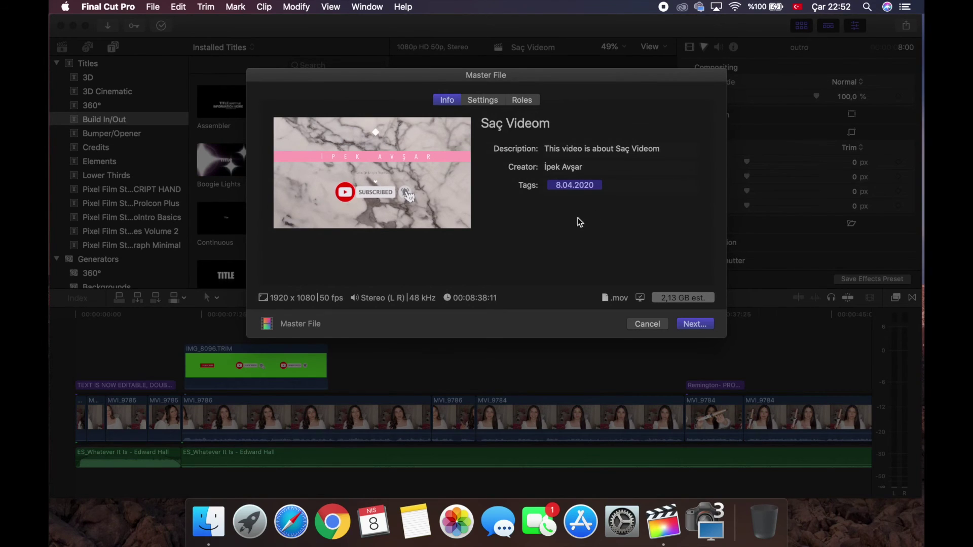
Export the master file with the H.264 video codec, save it as Saç Videom on the external drive, and show the sharing progress.
click(488, 98)
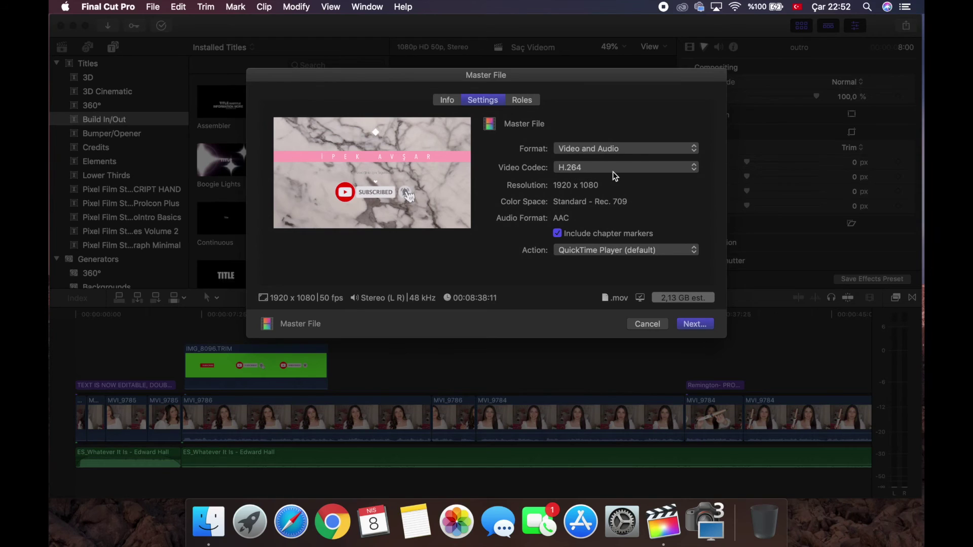
click(679, 173)
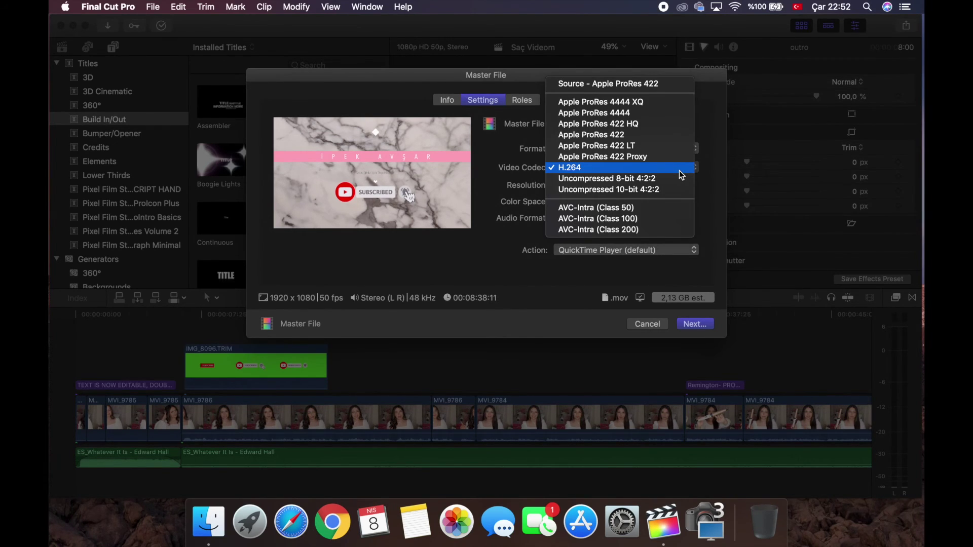
click(679, 170)
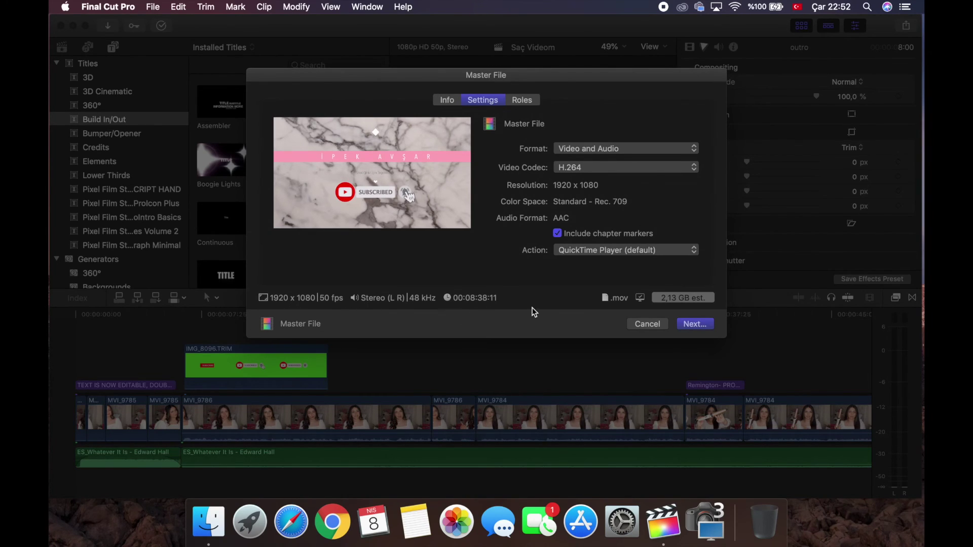
click(691, 328)
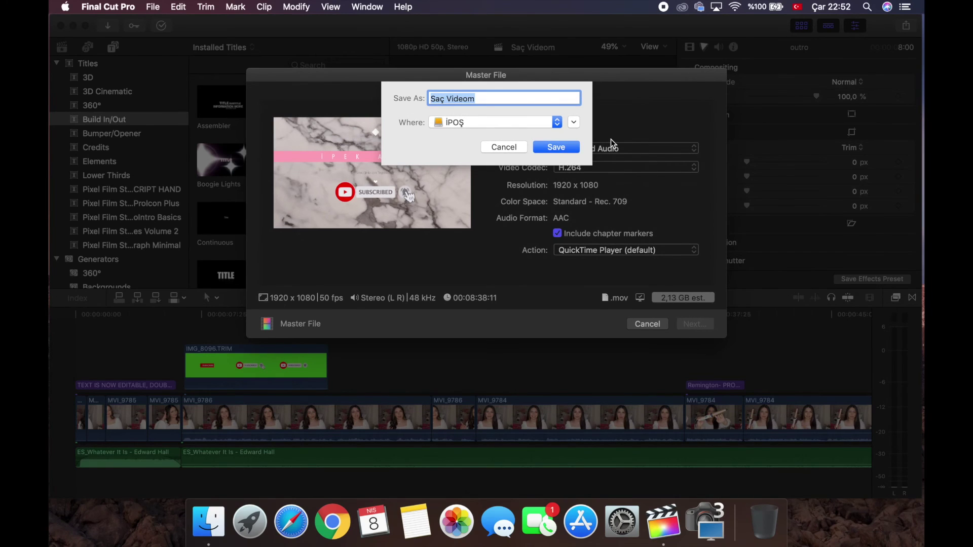
click(558, 149)
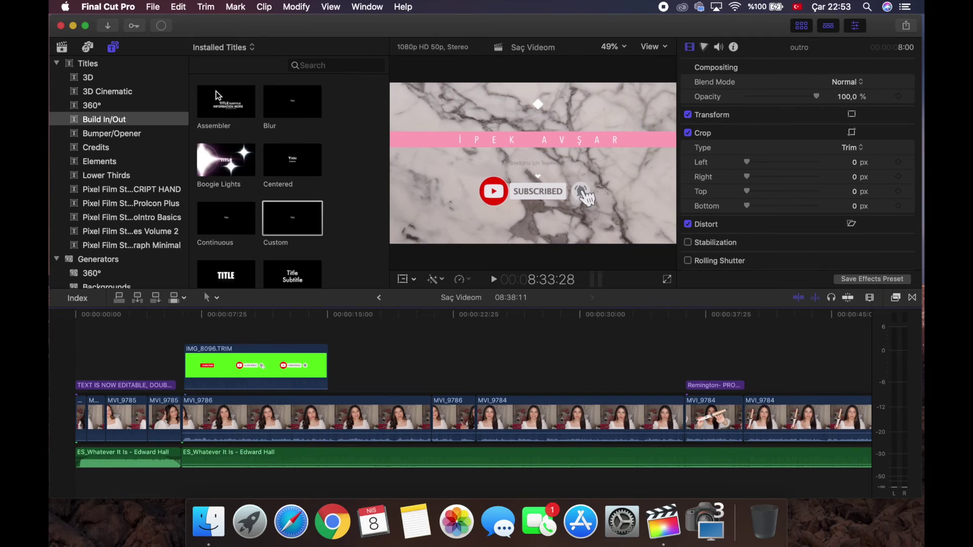
click(161, 31)
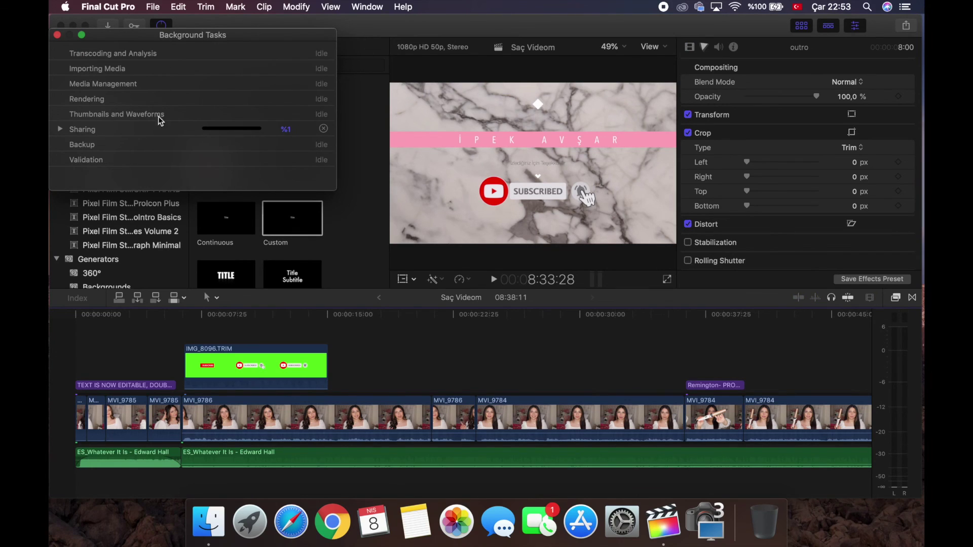